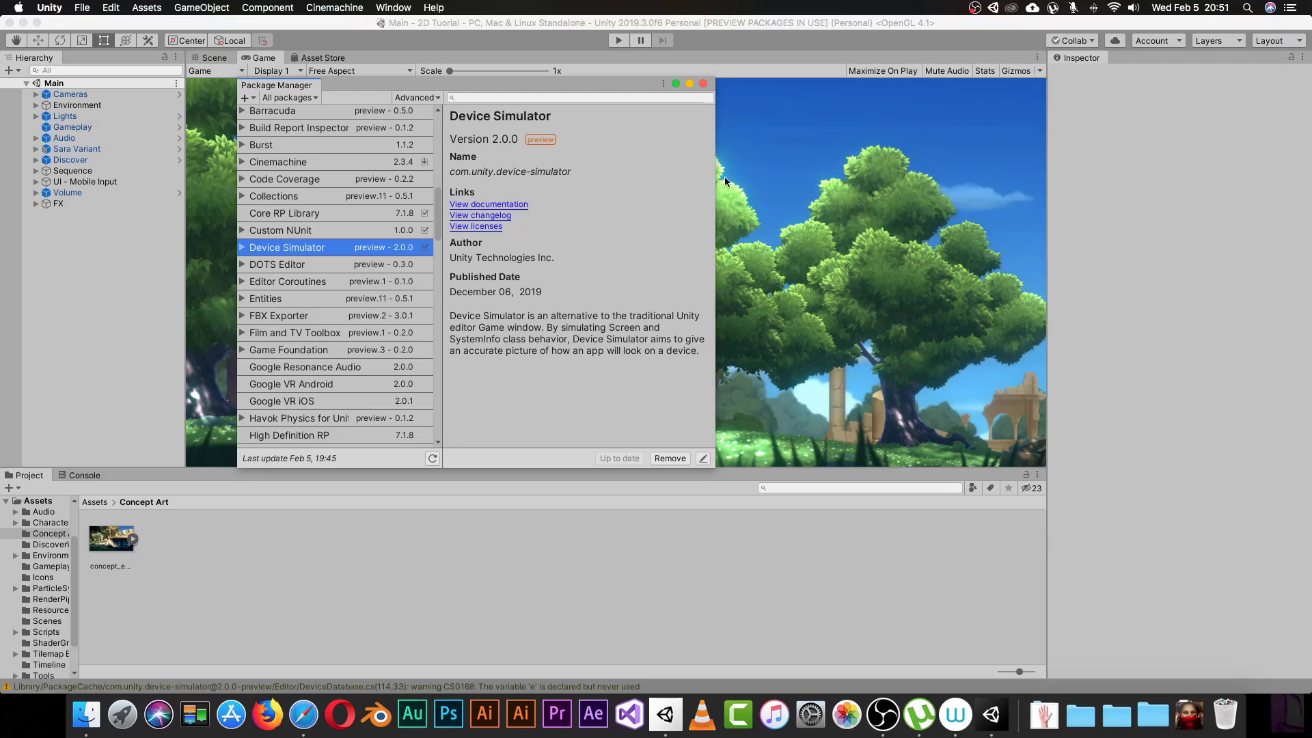
Step: Close the Package Manager to return to the forest scene's Game view
left_click(703, 84)
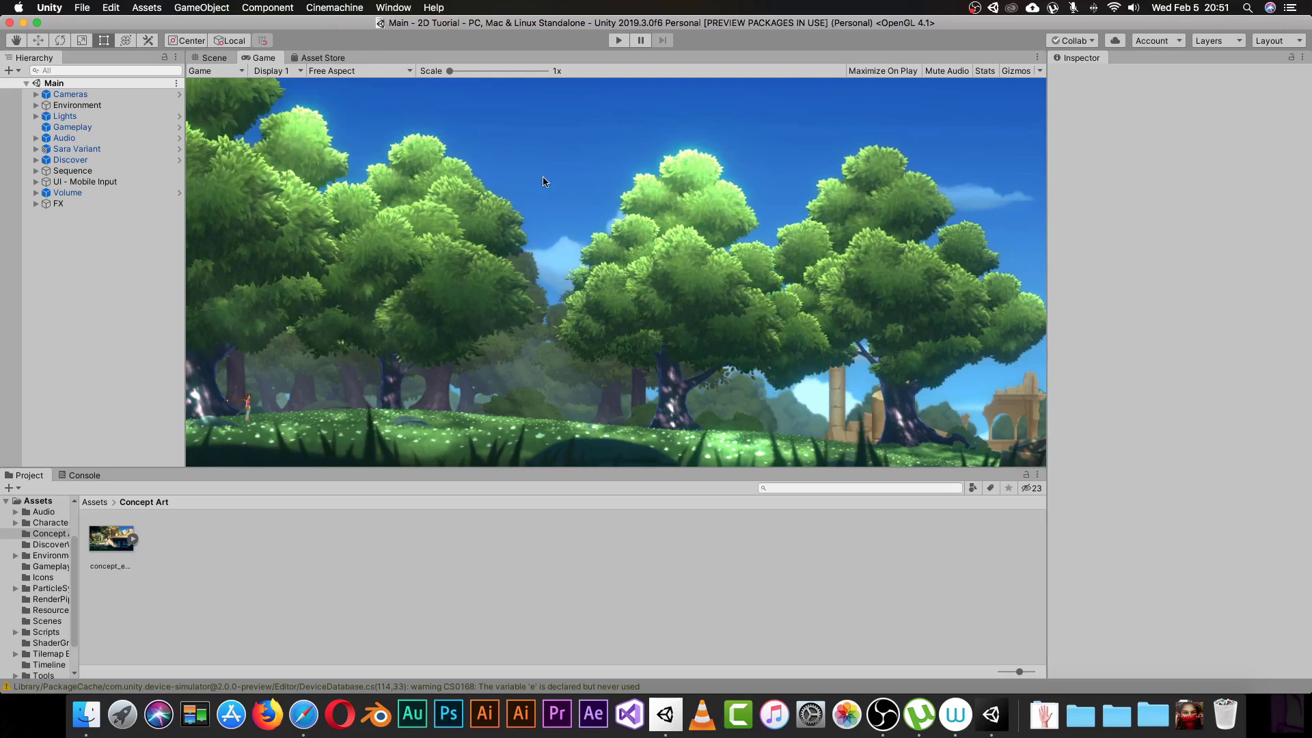
left_click(406, 8)
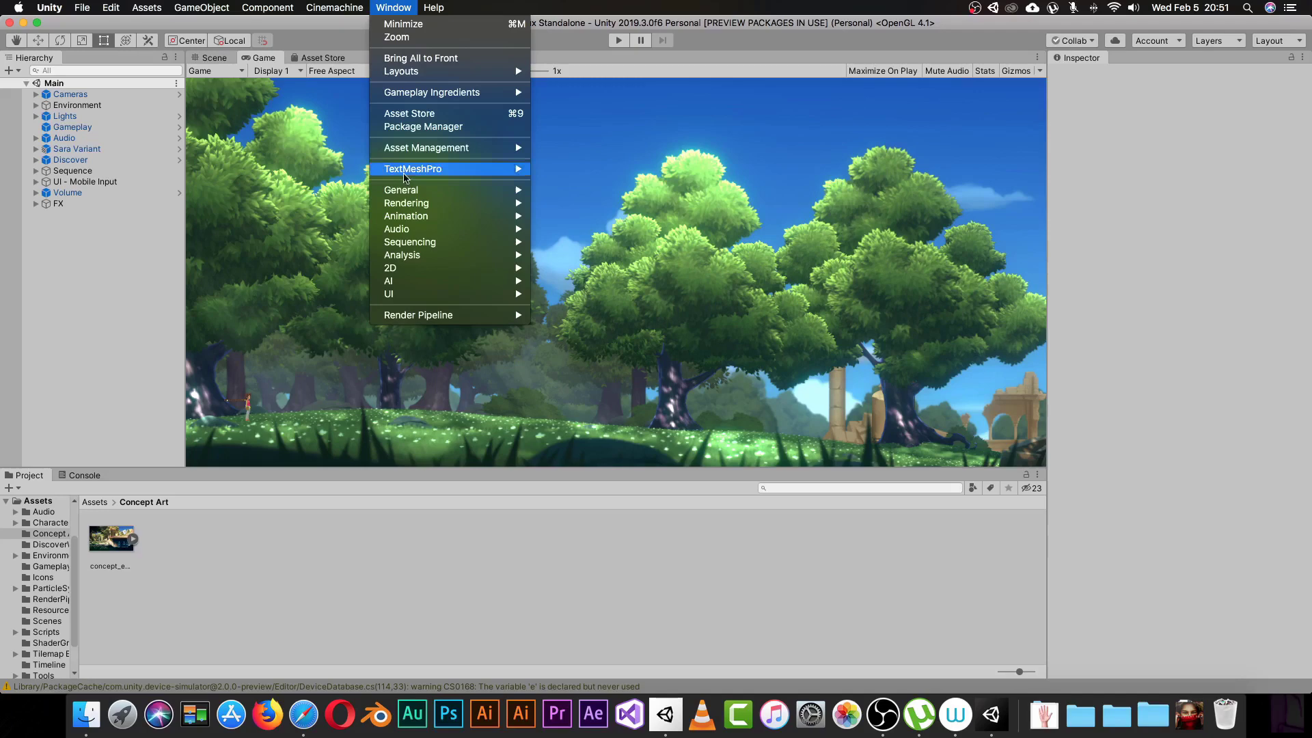
mouse_move(425, 99)
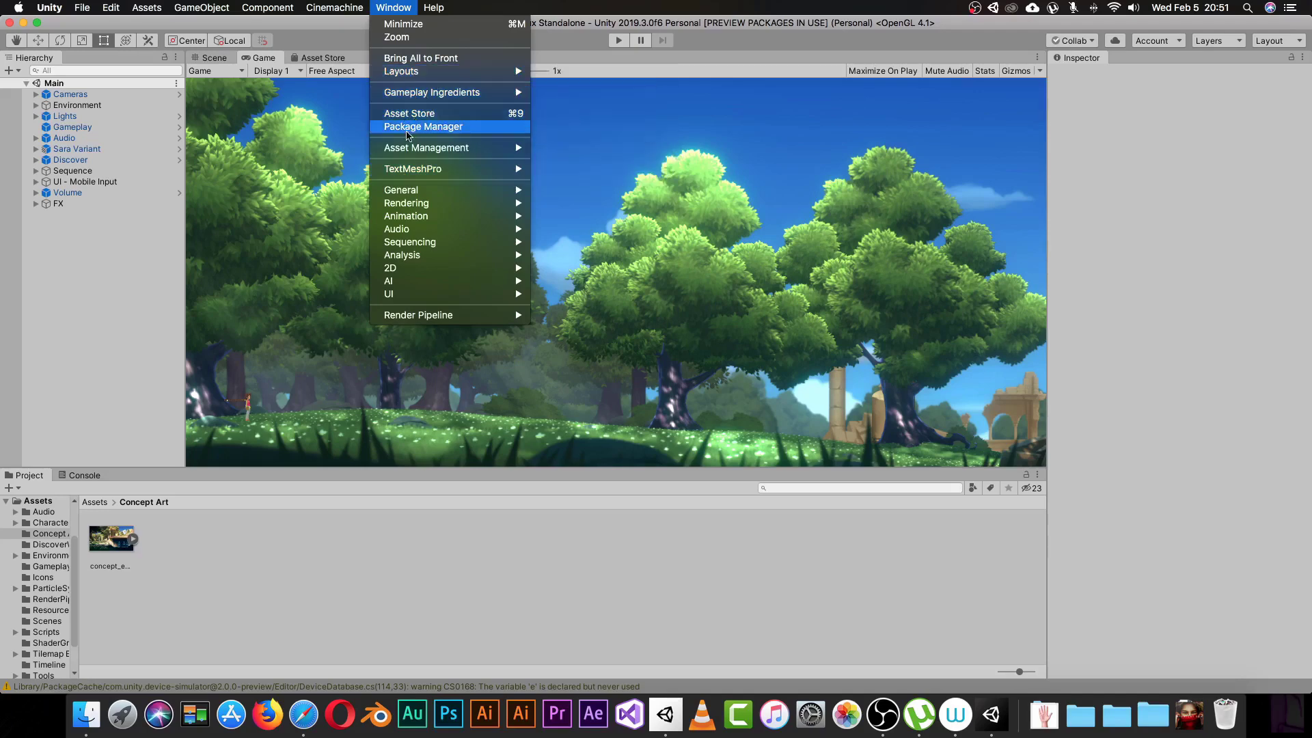
left_click(423, 128)
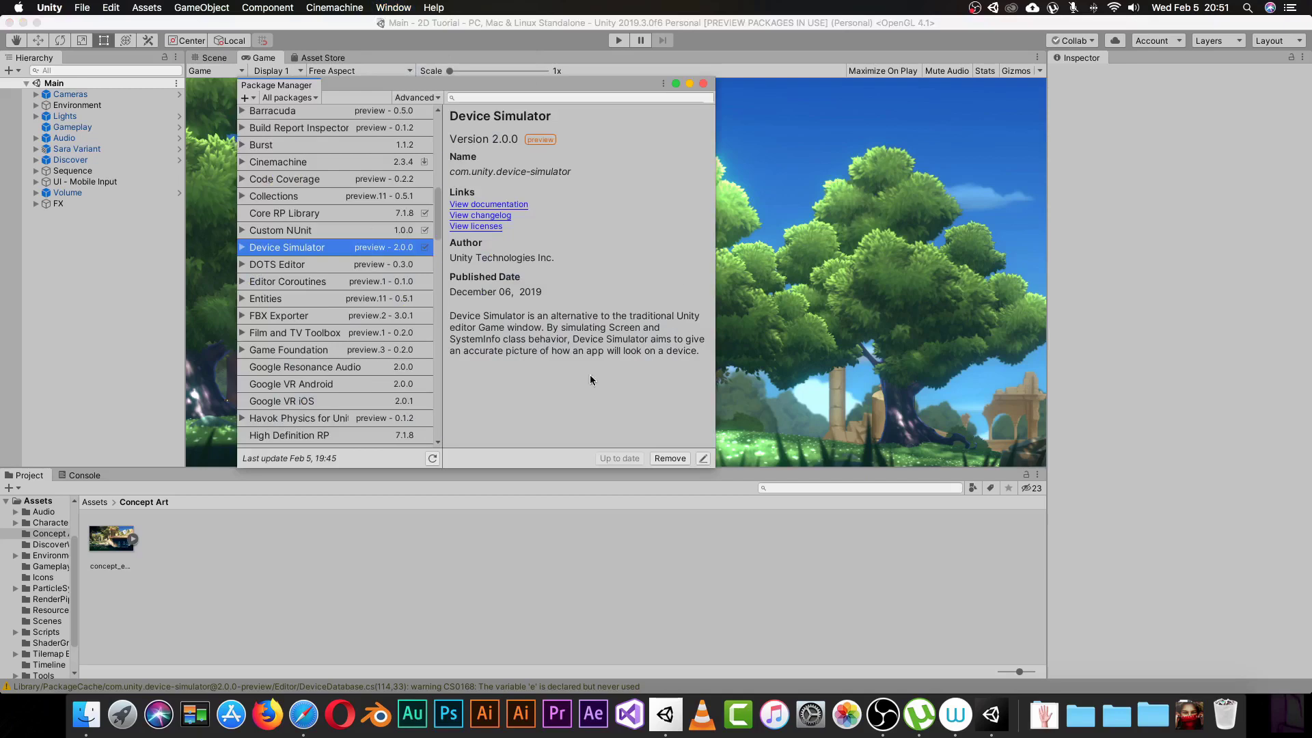
left_click(301, 99)
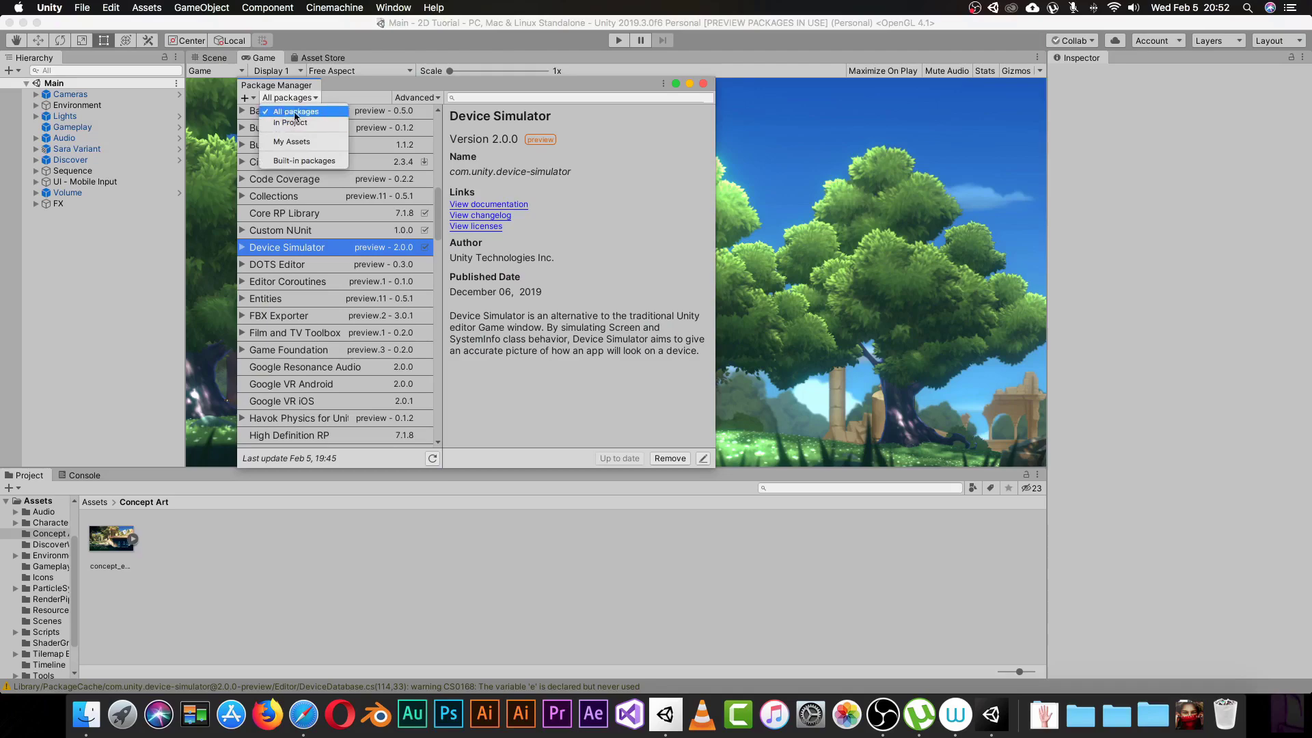
left_click(348, 89)
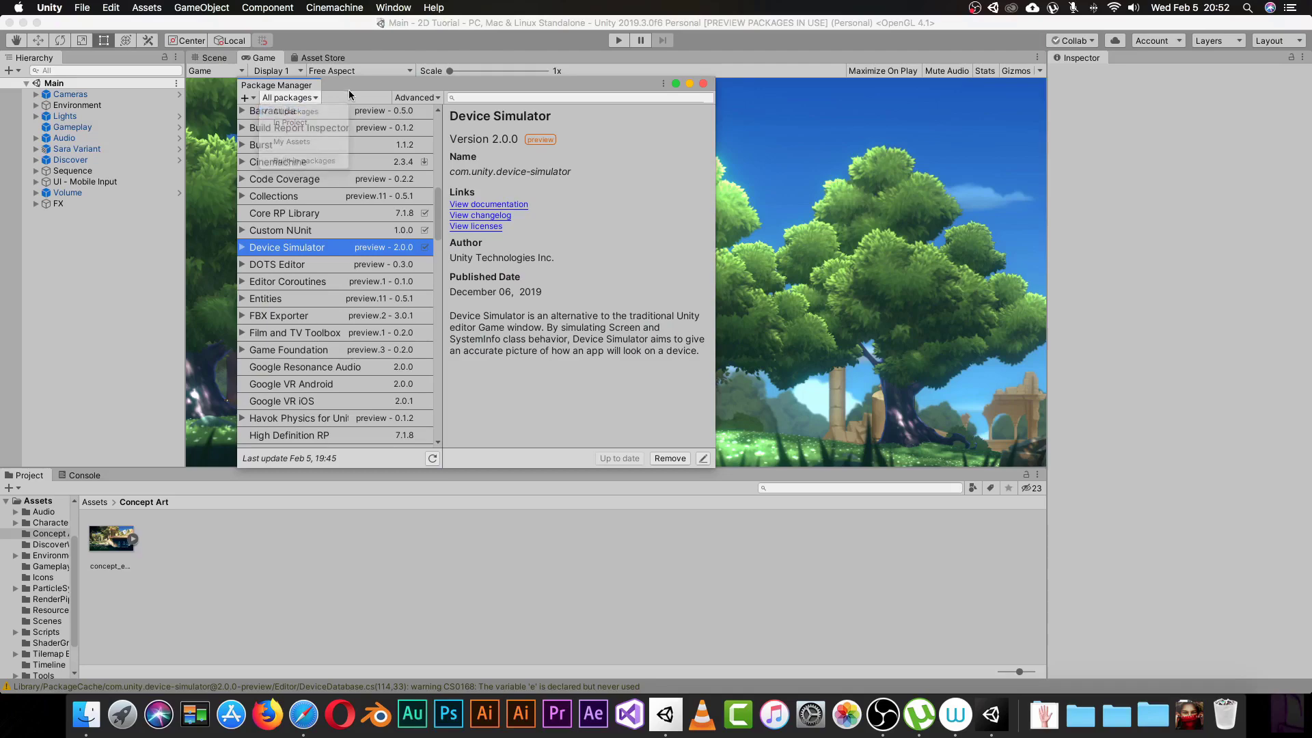
mouse_move(436, 229)
left_mouse_down()
mouse_move(441, 154)
mouse_move(443, 254)
mouse_move(444, 222)
left_mouse_up()
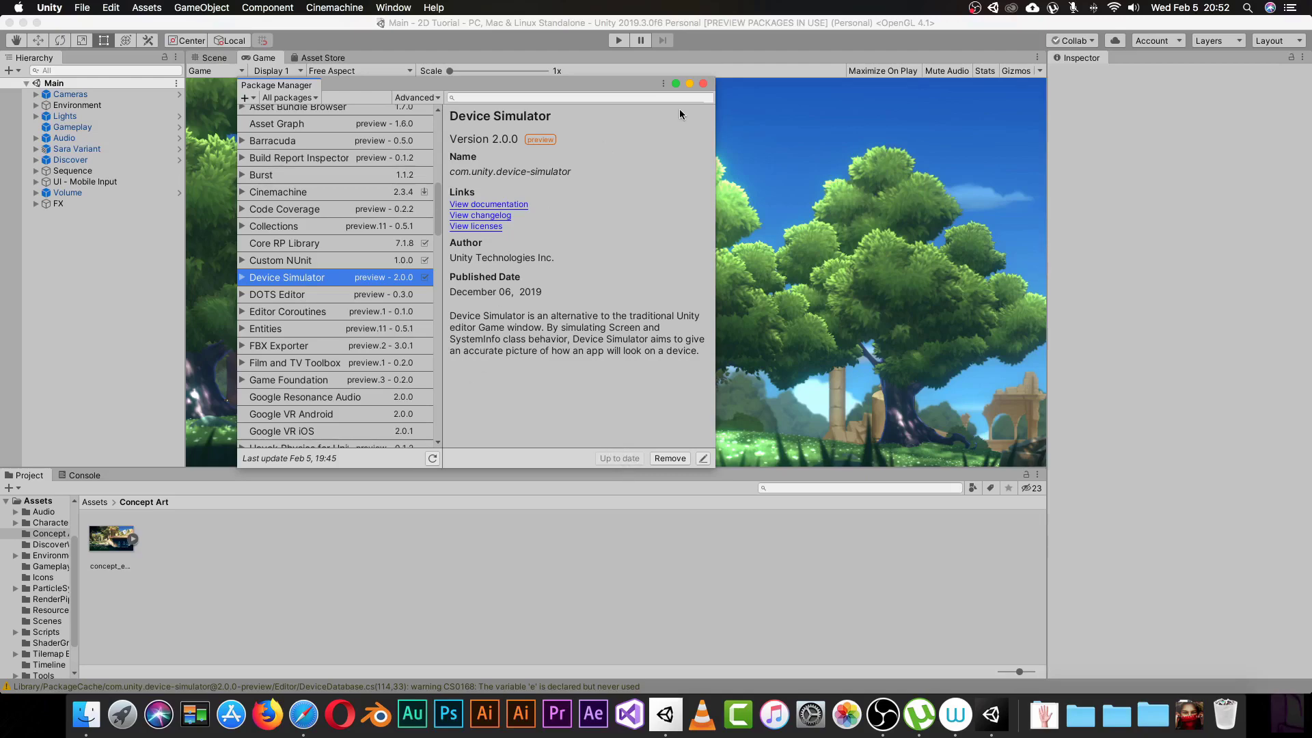
left_click(703, 83)
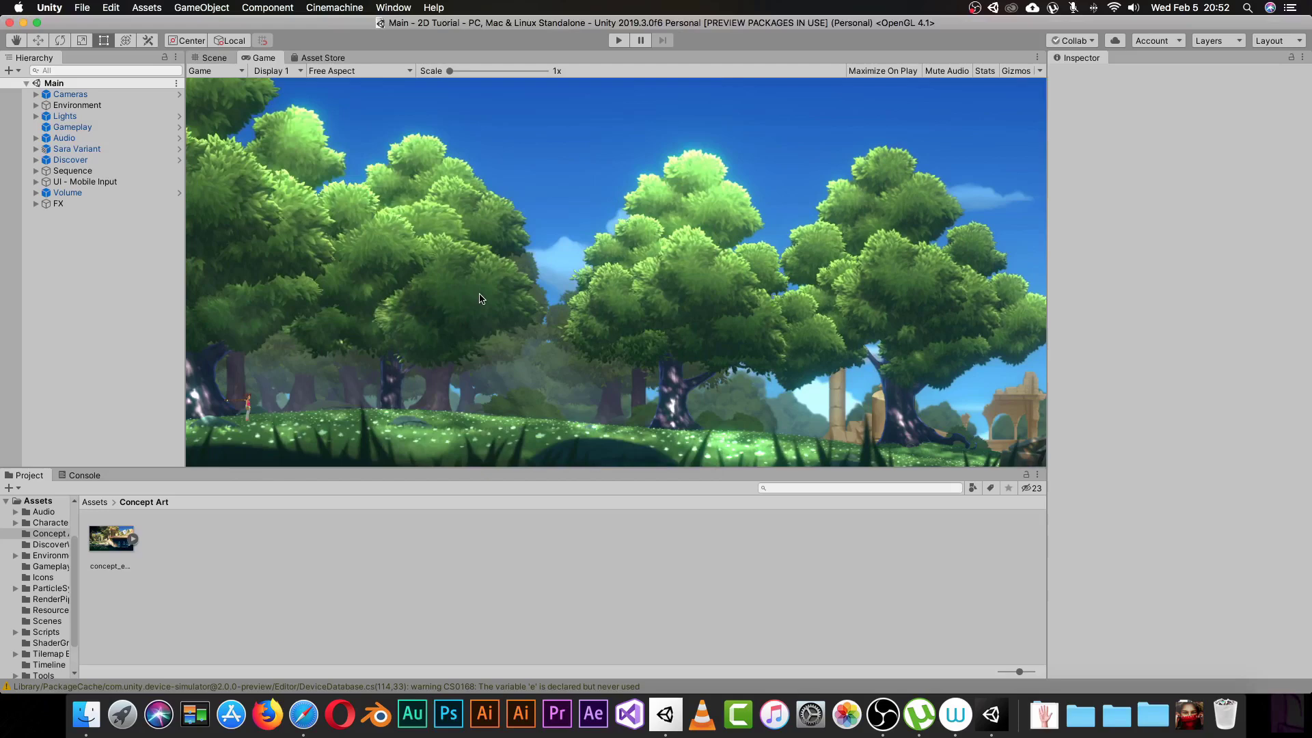
Step: Switch to the Scene view and back to Game, then open the Game/Simulator mode dropdown
left_click(209, 58)
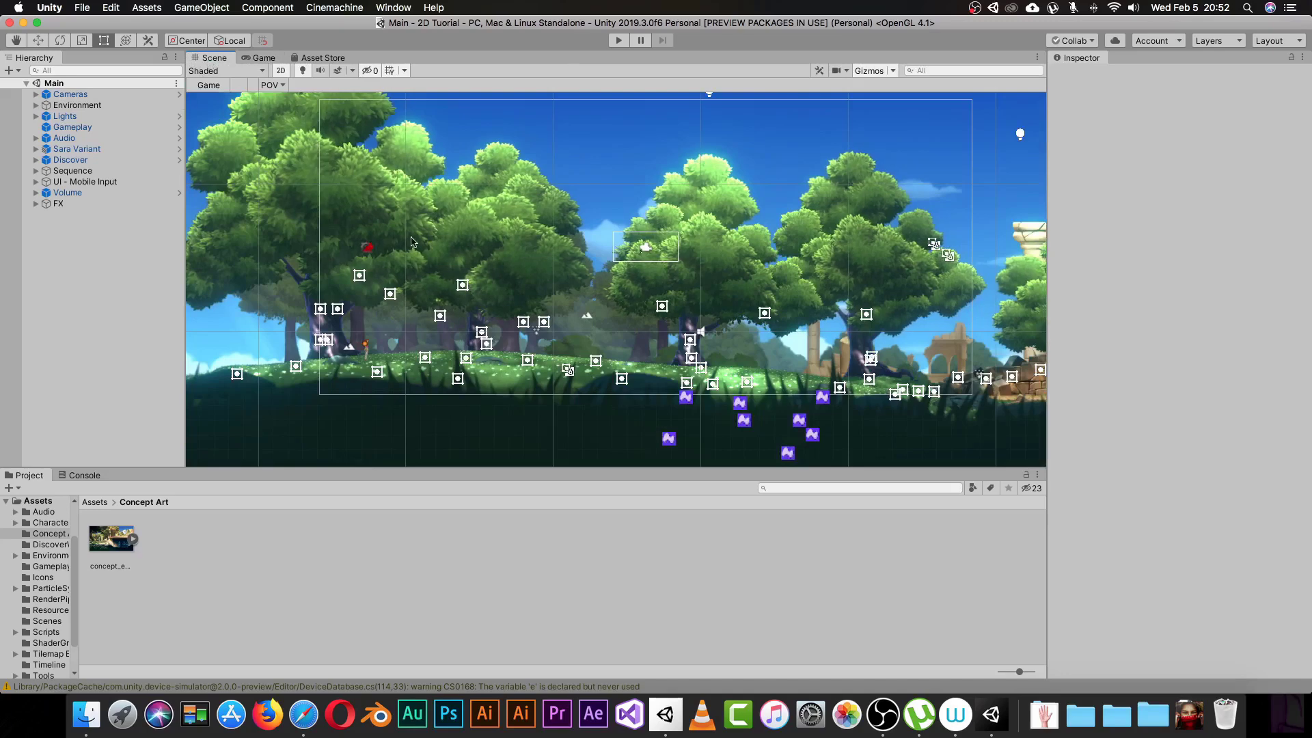
left_click(260, 59)
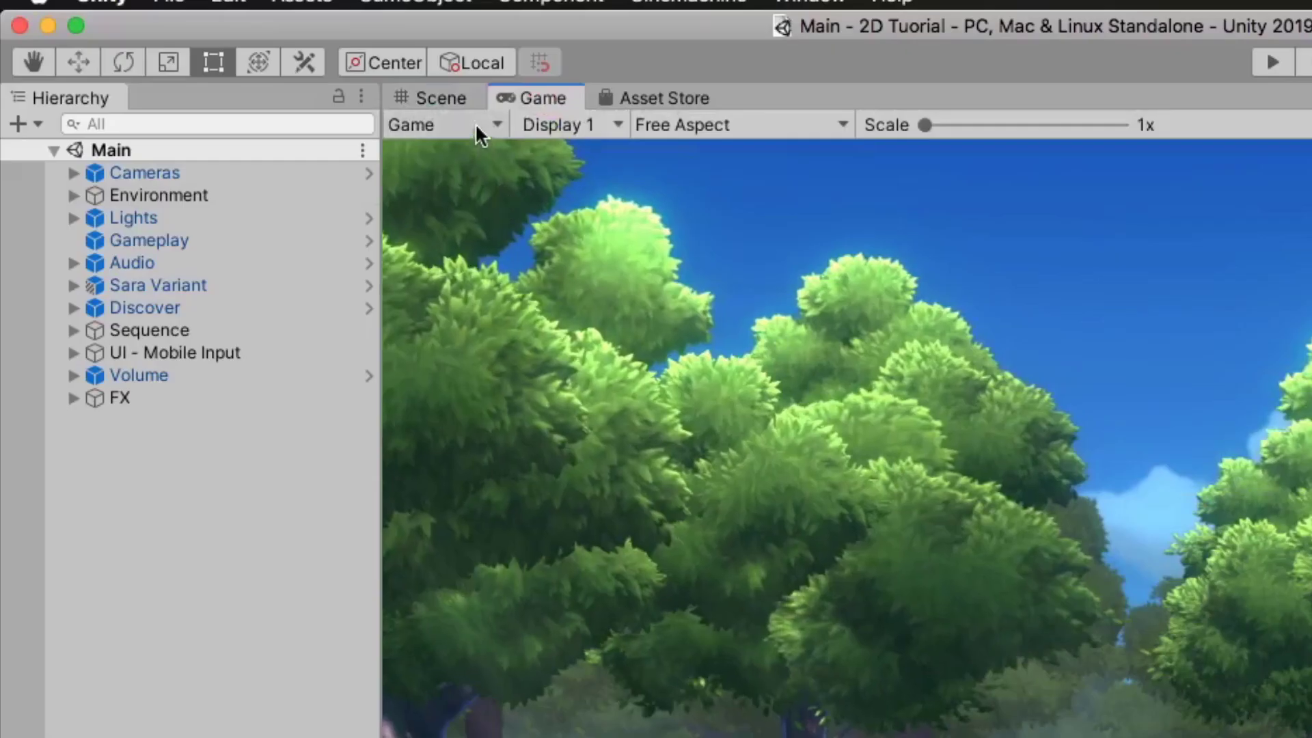
left_click(236, 70)
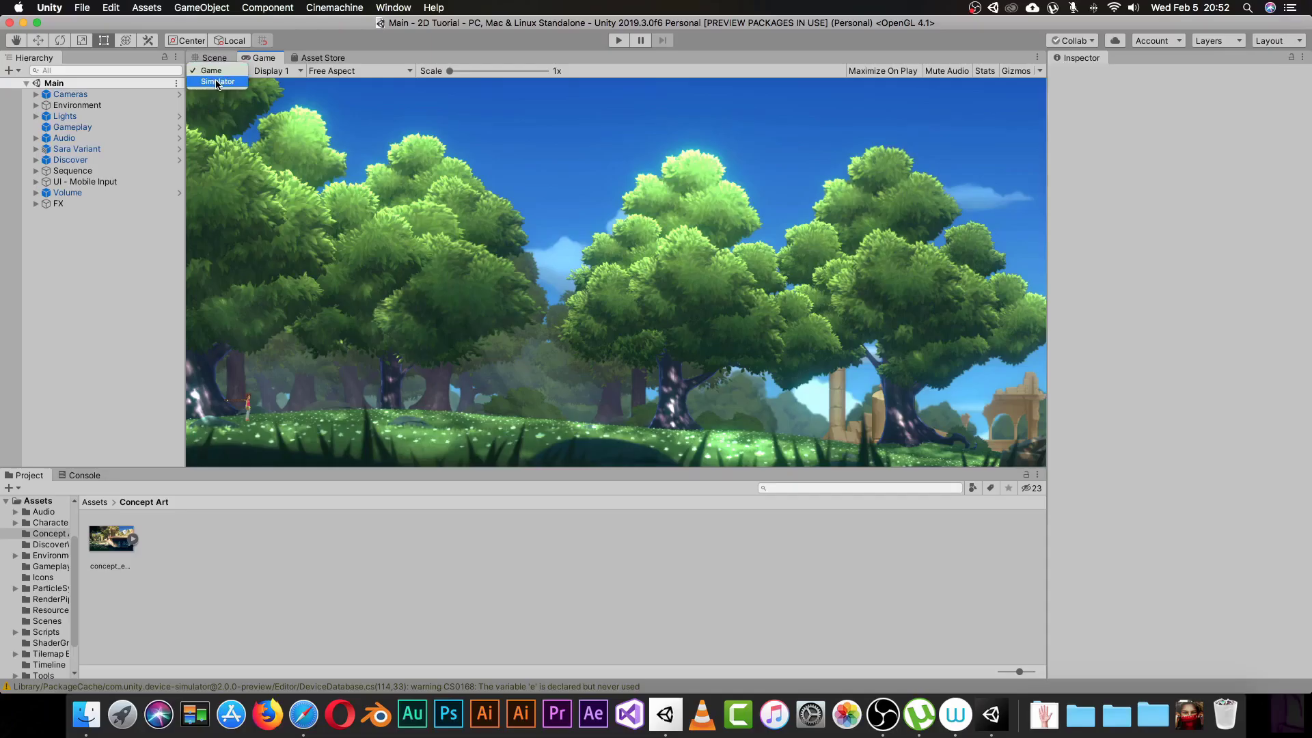
Step: Switch the preview to Simulator and rotate the simulated iPad through its orientations
left_click(439, 141)
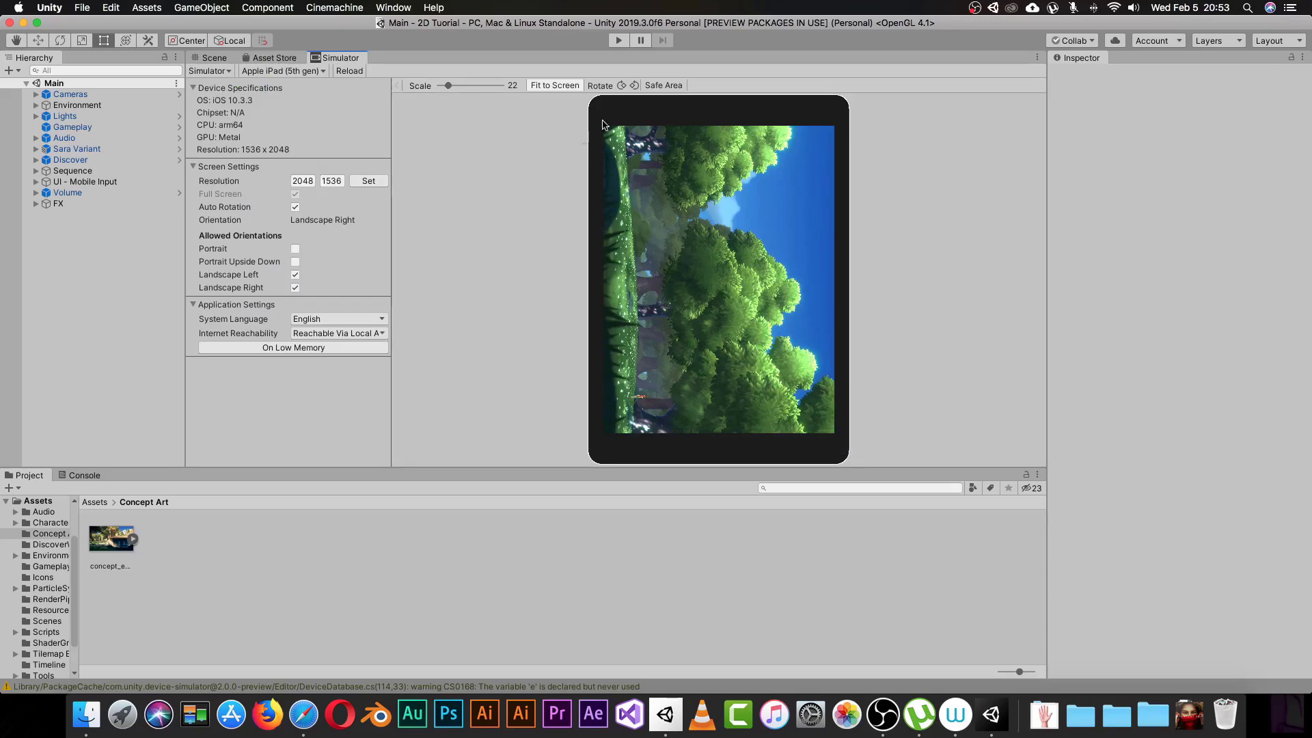
left_click(634, 84)
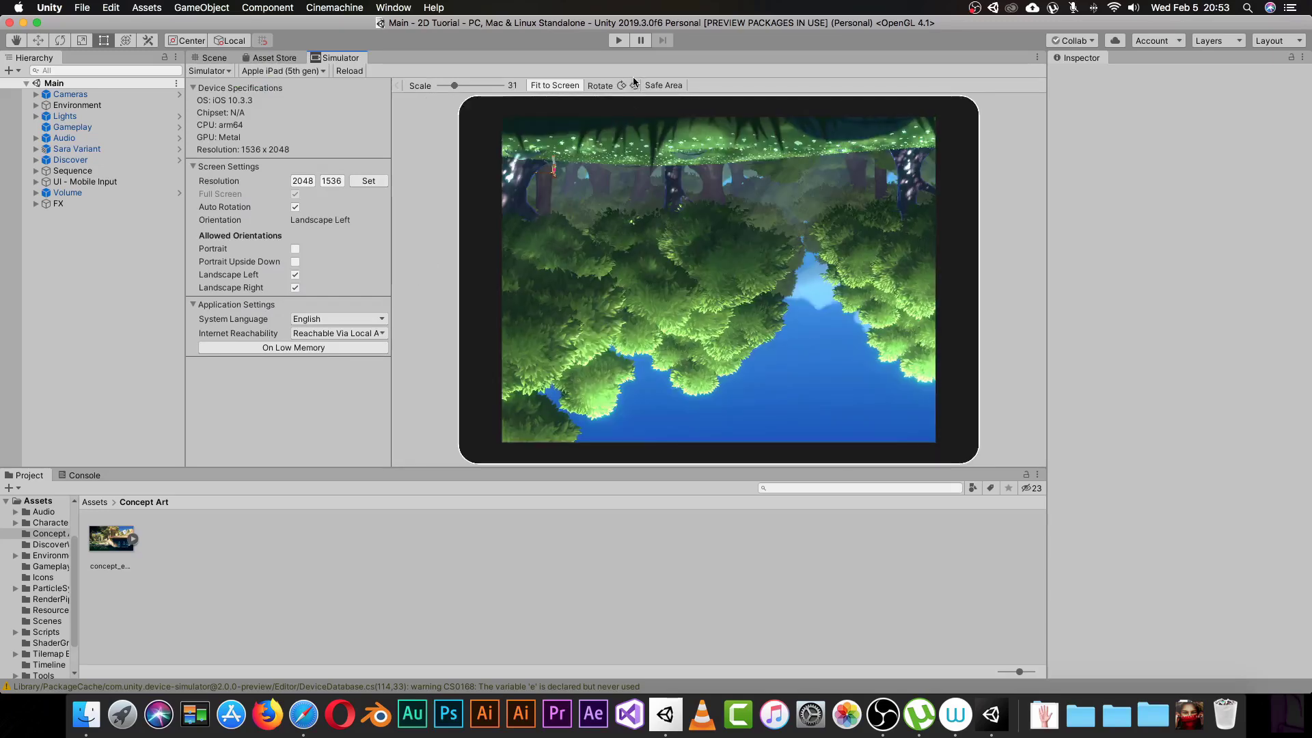
left_click(634, 85)
left_click(634, 84)
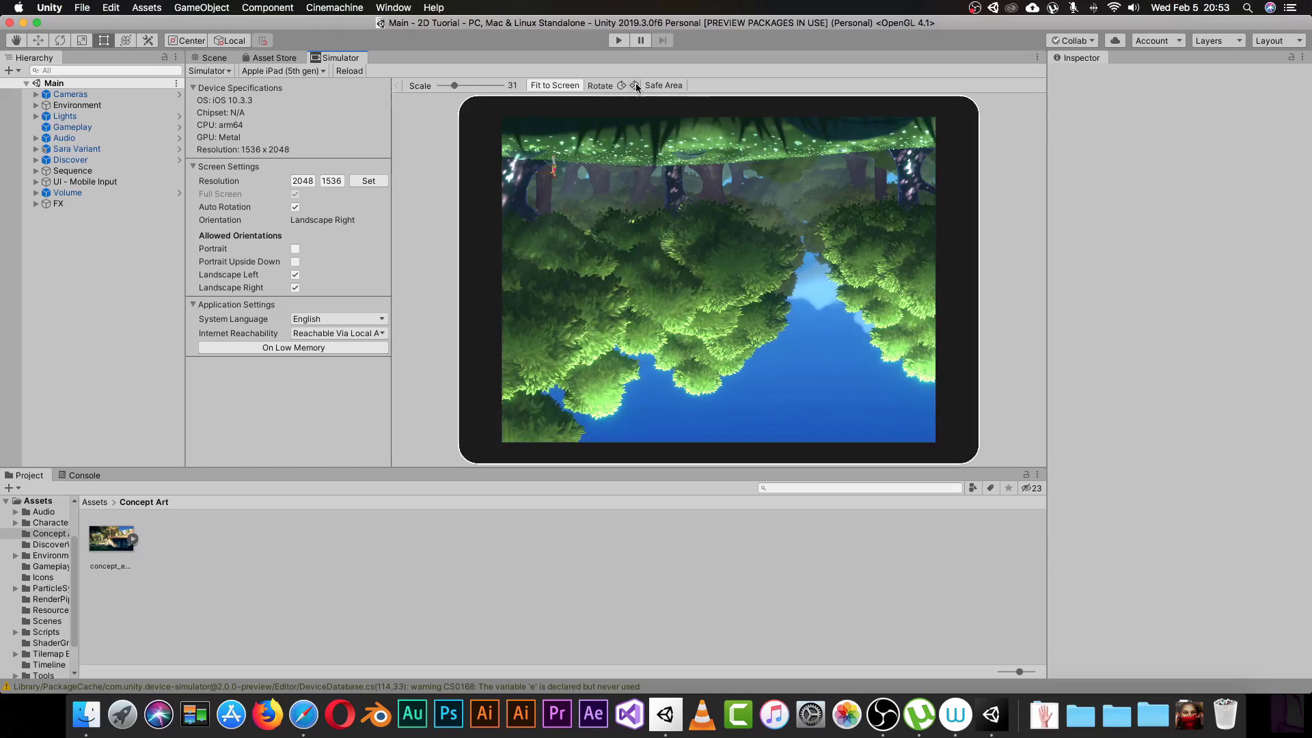
left_click(635, 85)
left_click(621, 85)
left_click(622, 86)
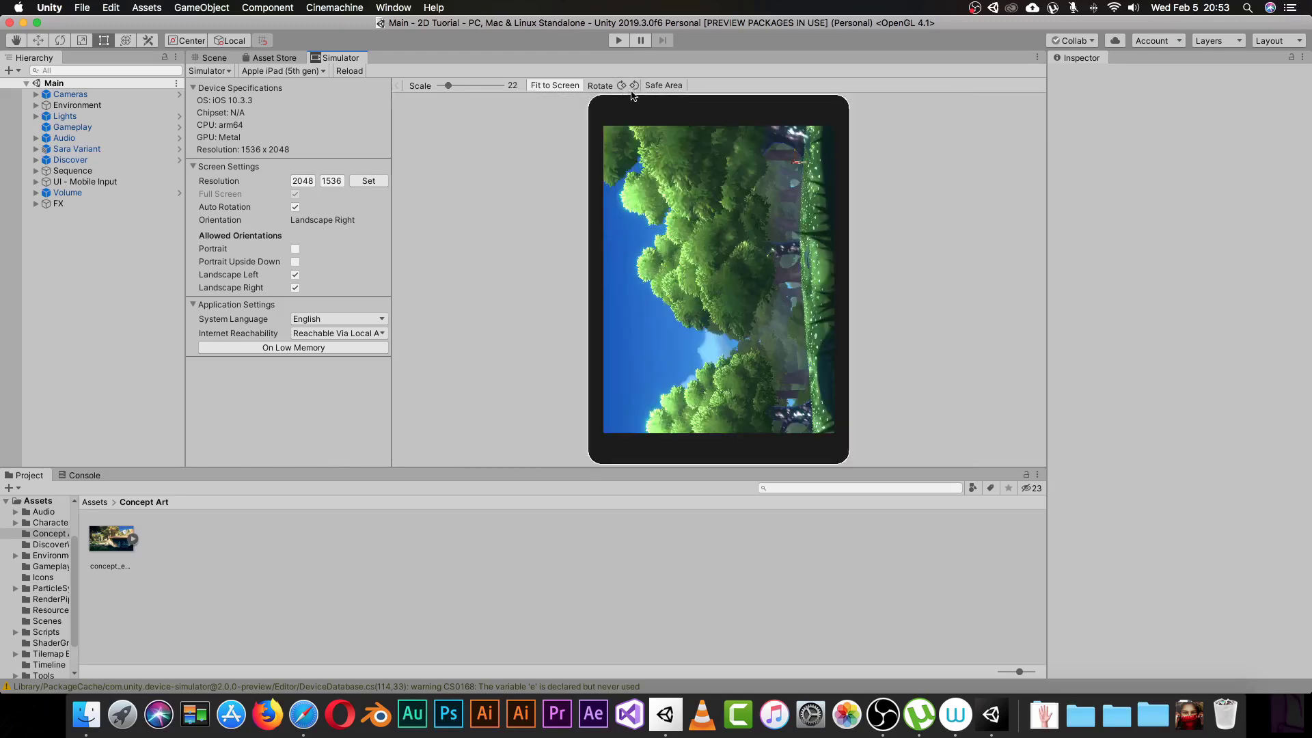
left_click(634, 84)
left_click(634, 85)
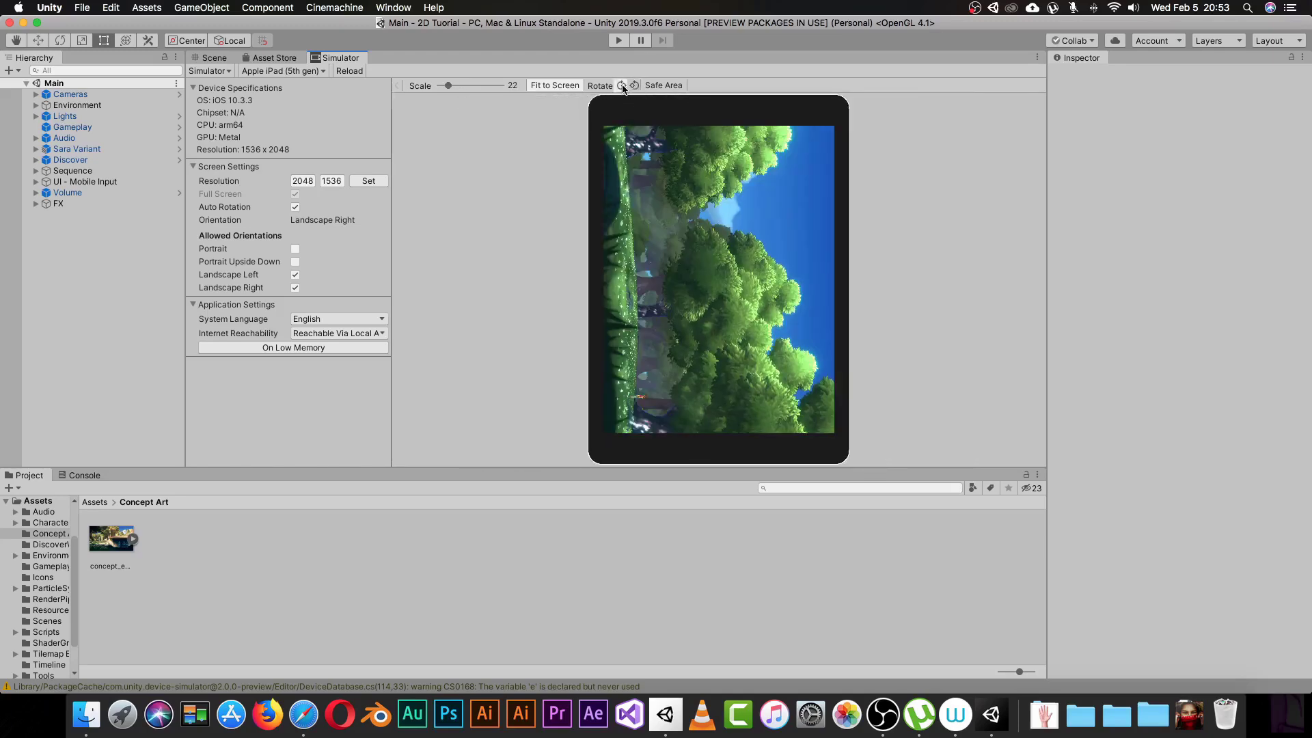
left_click(634, 85)
left_click(634, 85)
left_click(634, 85)
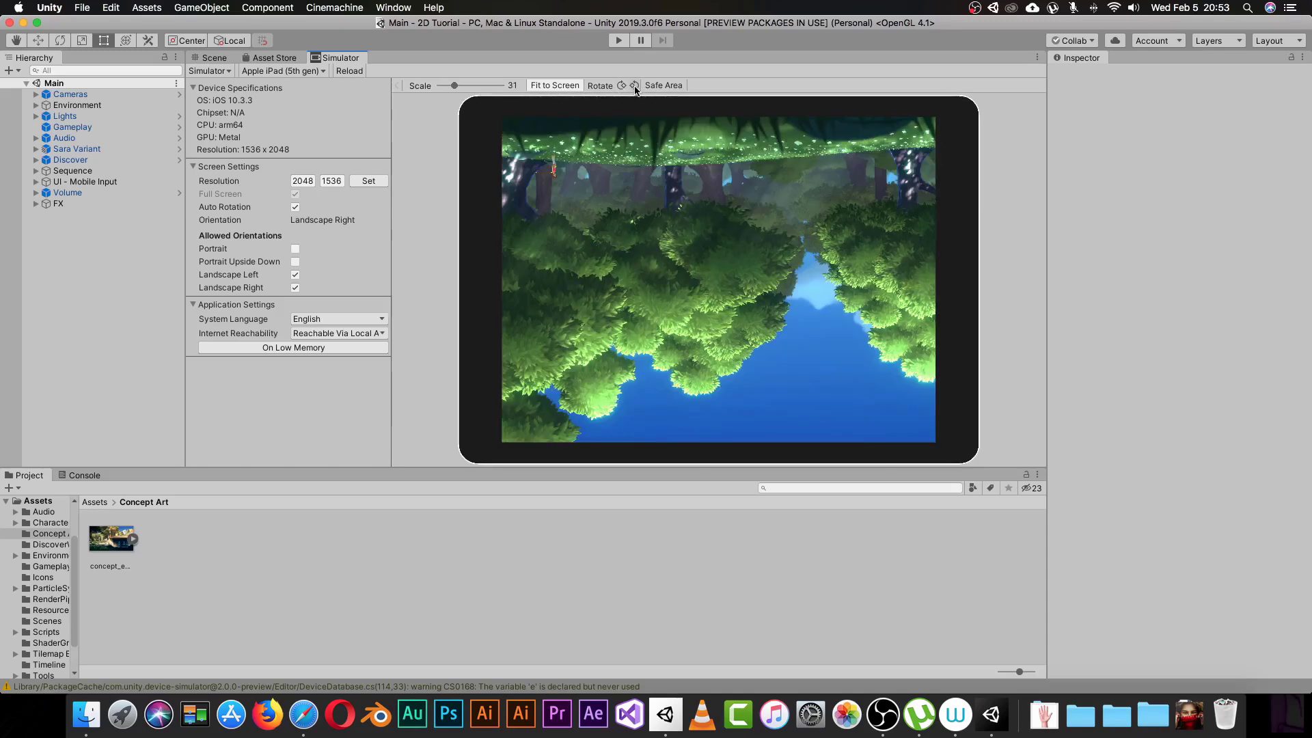
Step: Keep rotating the simulated iPad between portrait and landscape
left_click(634, 85)
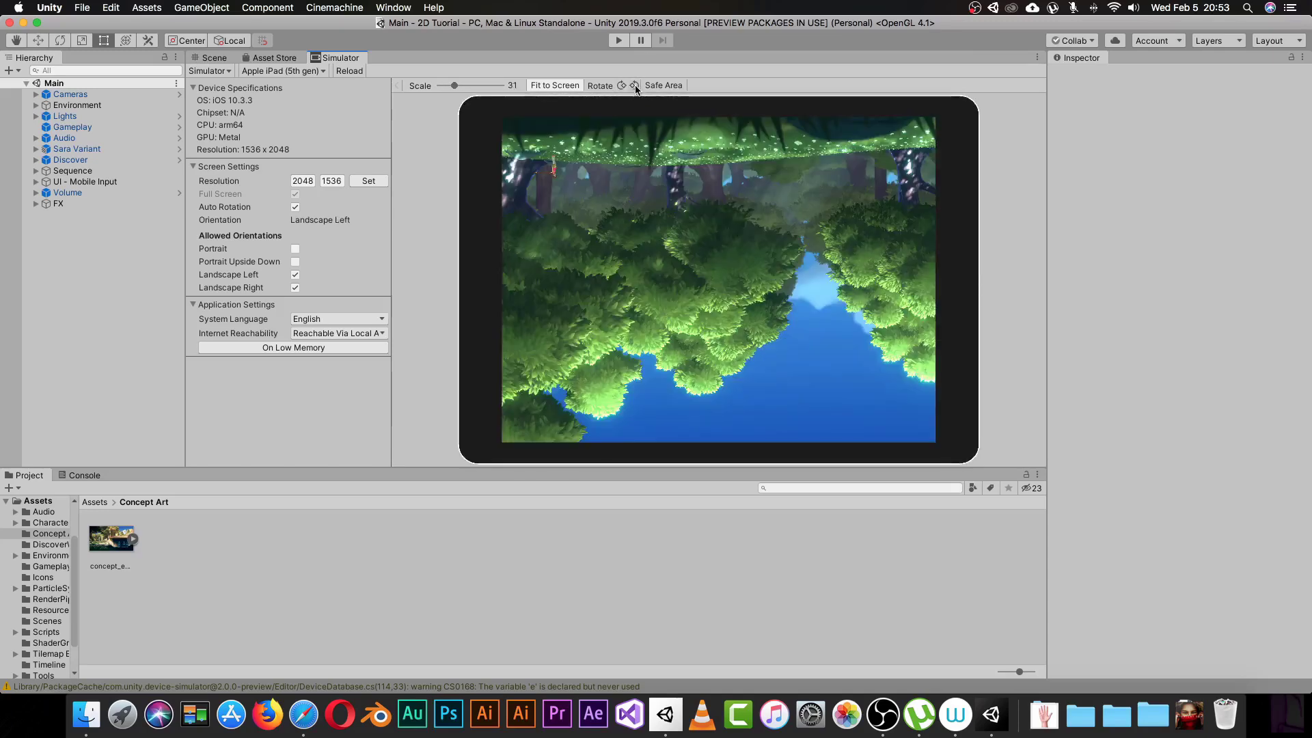
left_click(635, 87)
left_click(622, 87)
left_click(620, 88)
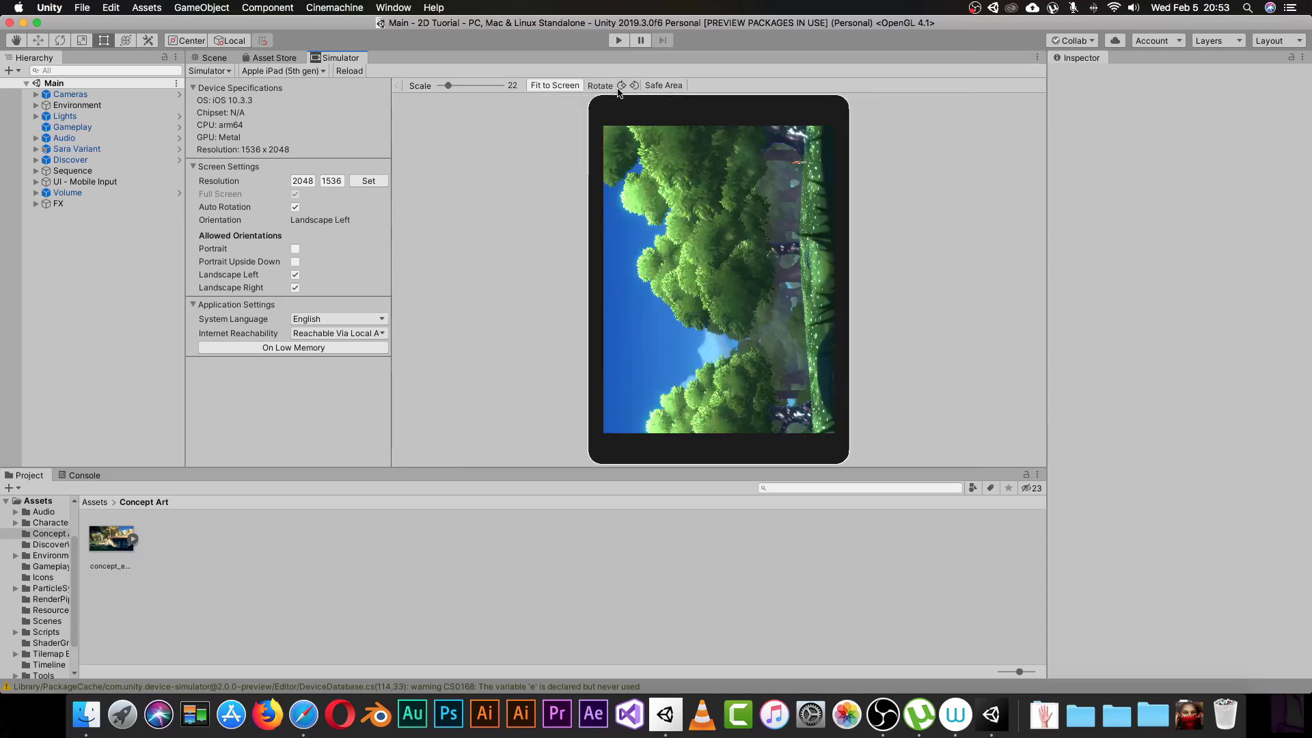
left_click(621, 88)
left_click(621, 88)
left_click(635, 86)
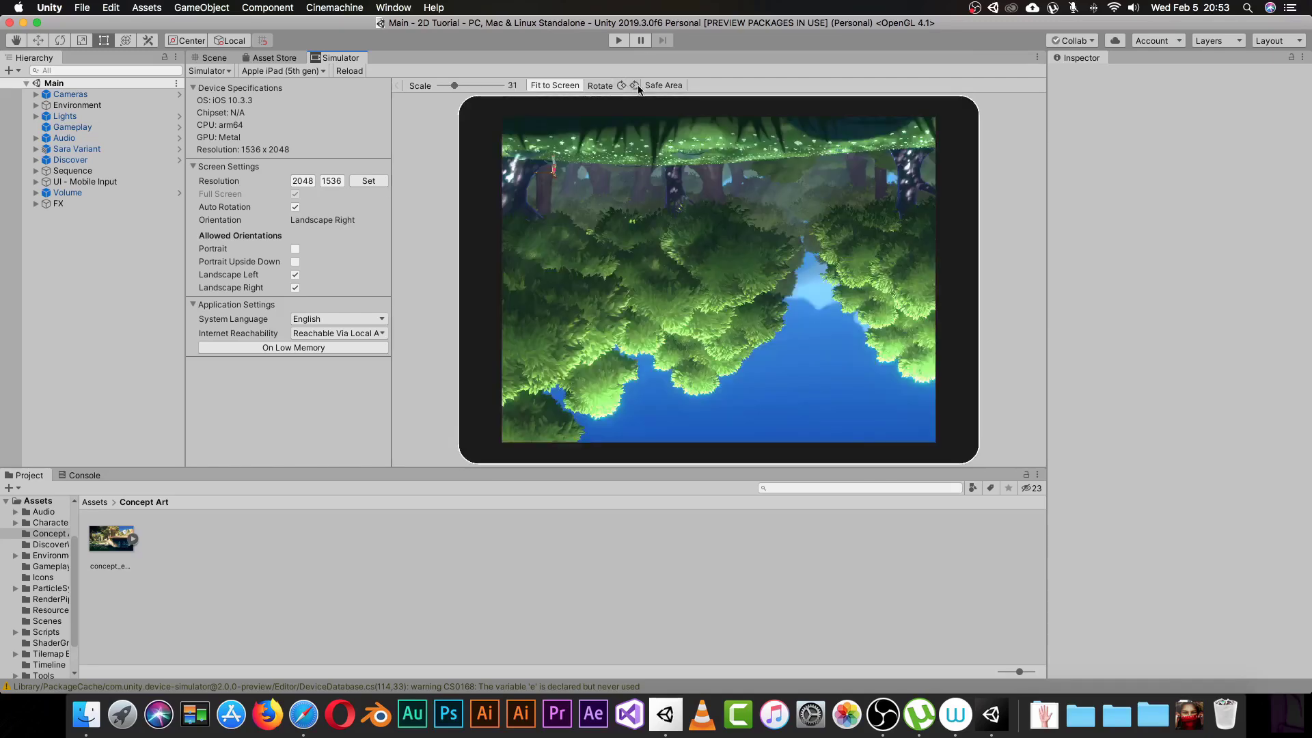
left_click(620, 87)
left_click(620, 88)
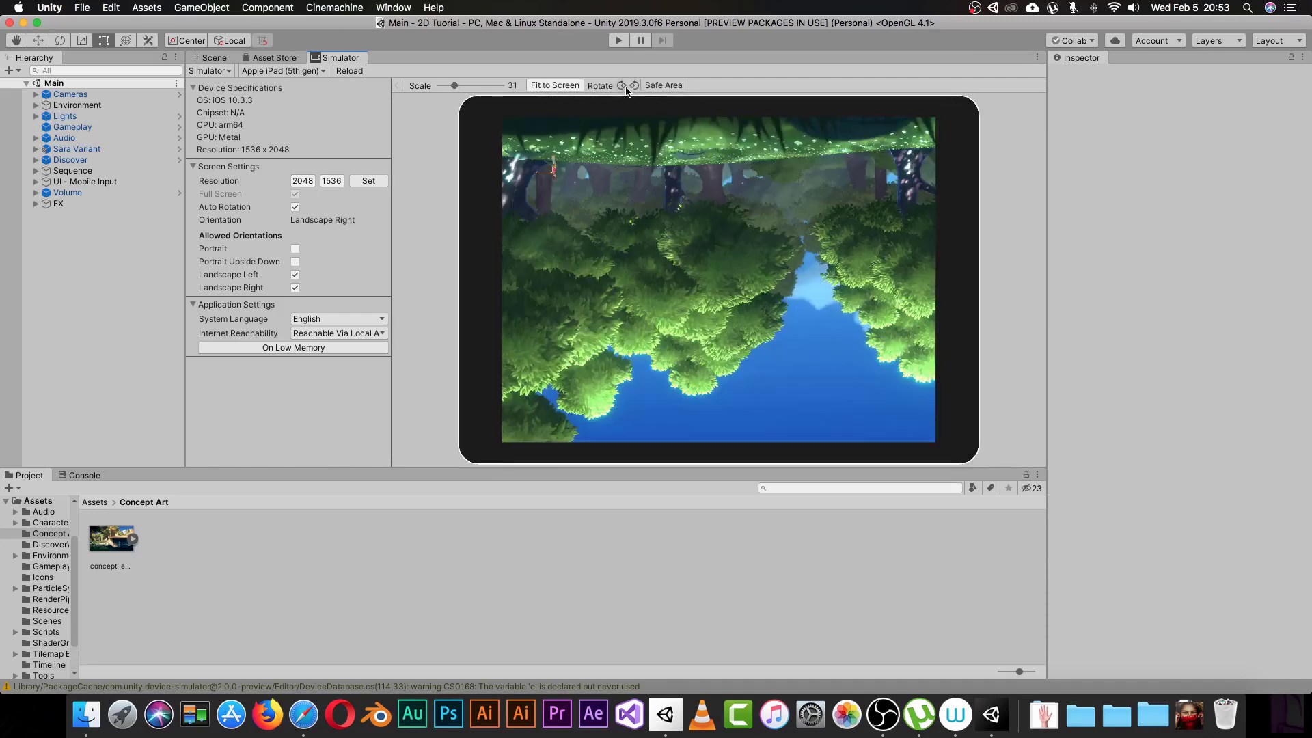
left_click(628, 87)
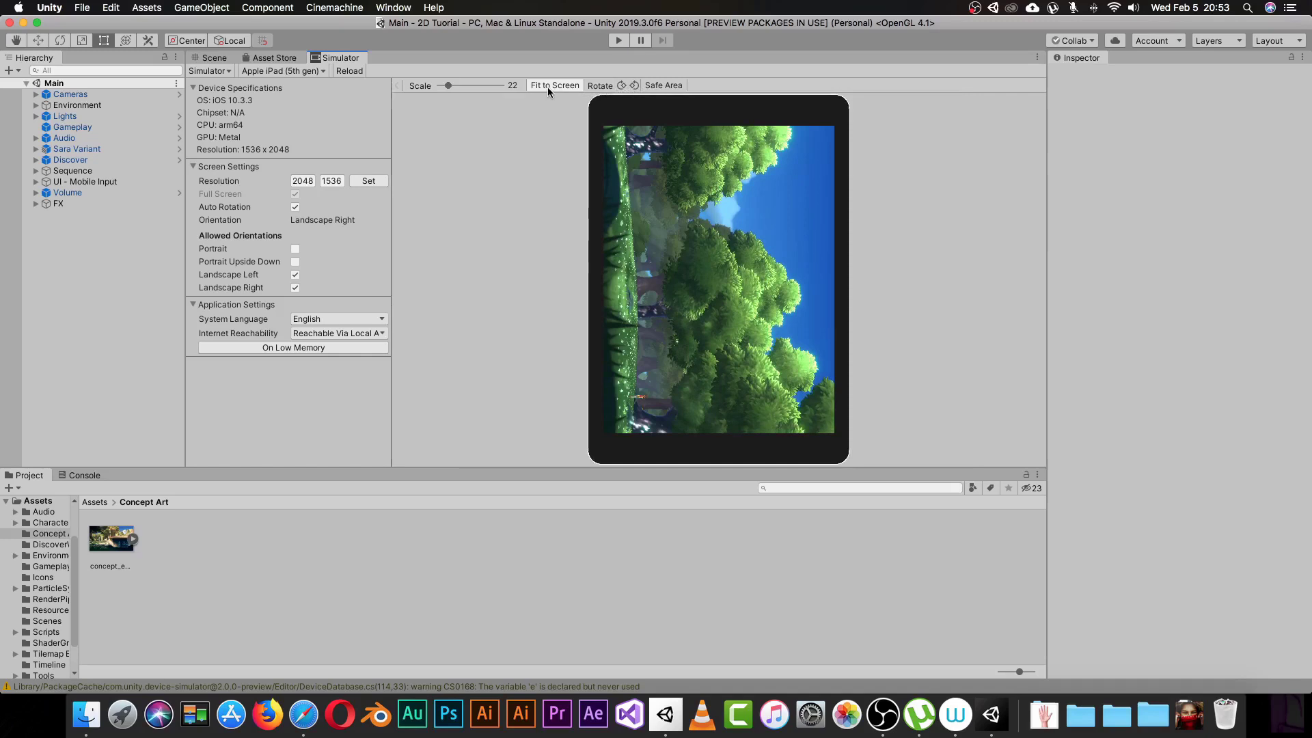
Step: Toggle the Safe Area outline on and off, then turn the iPad to landscape
left_click(658, 86)
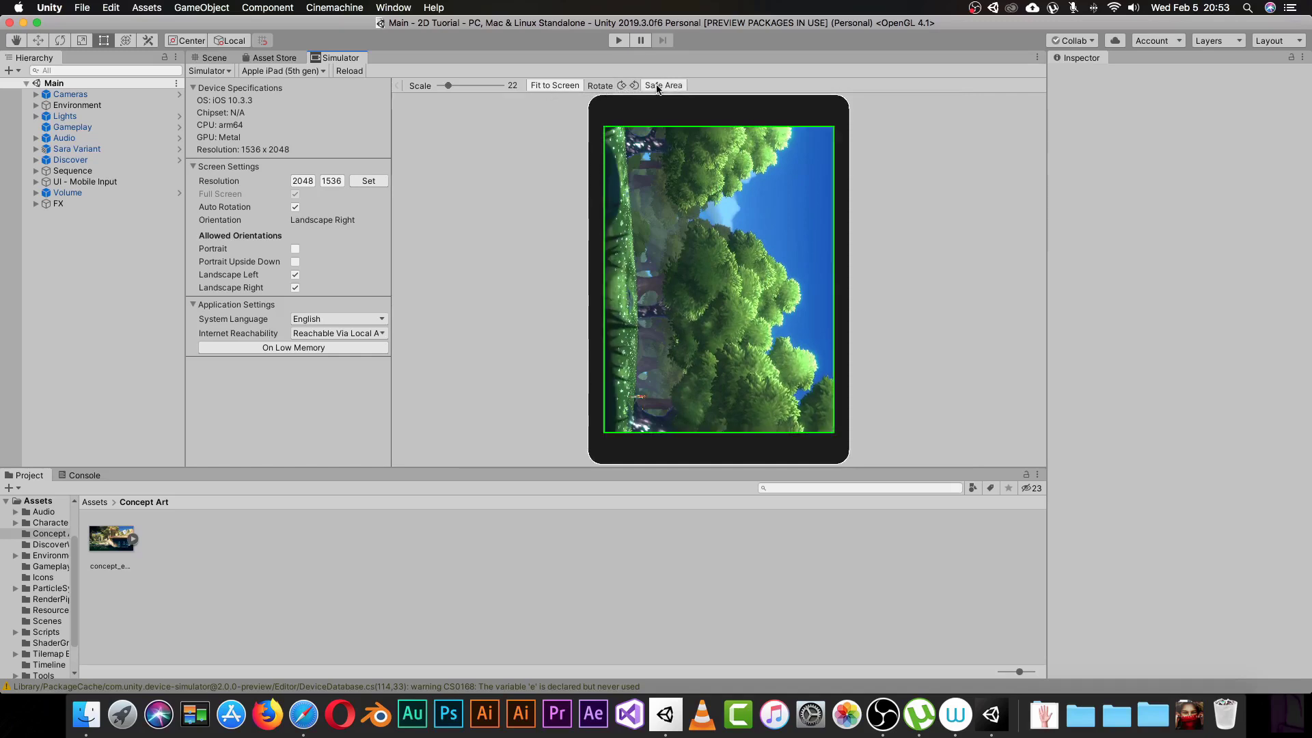
left_click(659, 86)
left_click(621, 86)
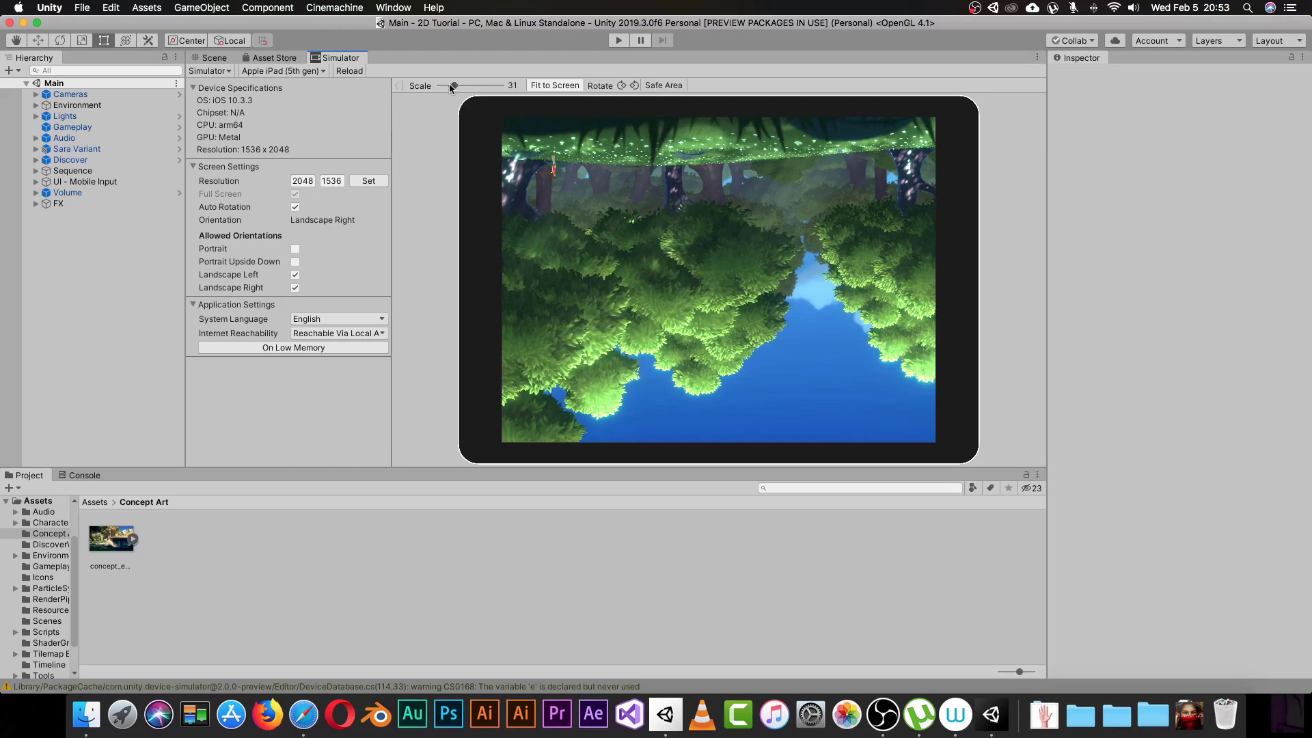
Step: Shrink the iPad preview to scale 23 and rotate it to Landscape Right
left_click_drag(451, 86, 455, 85)
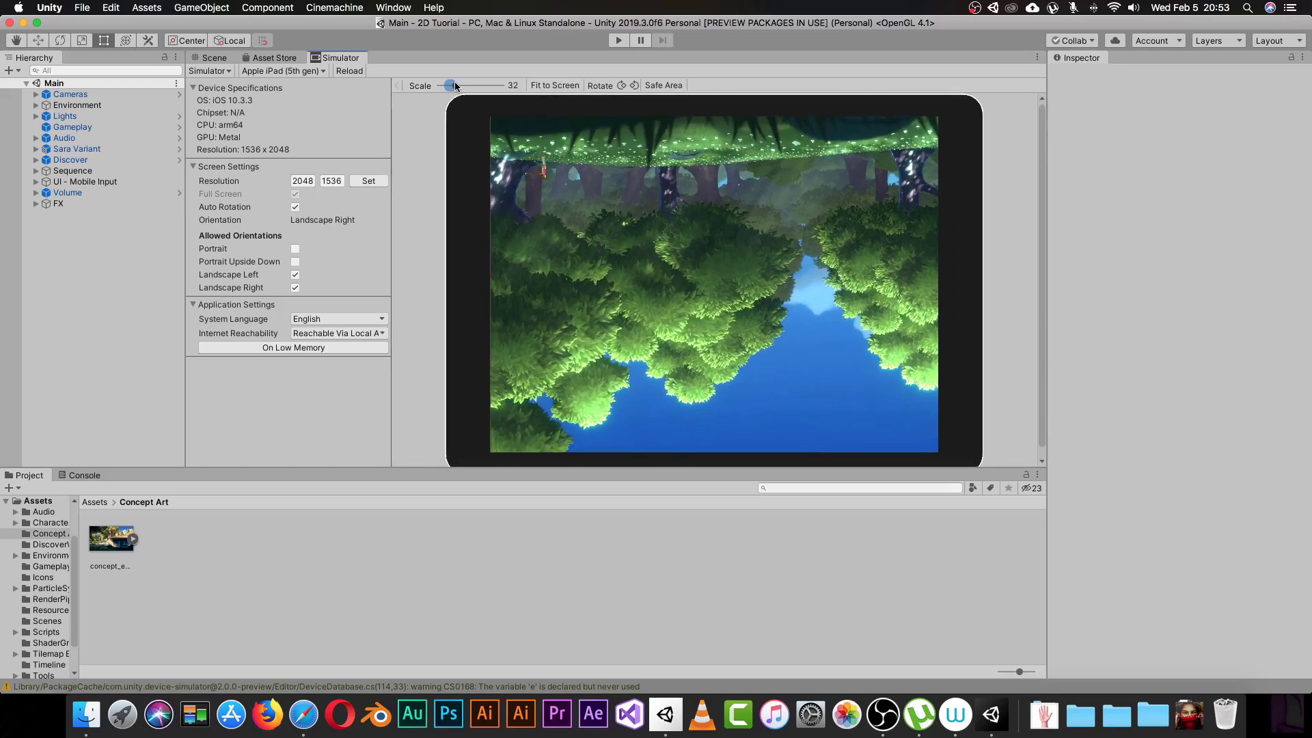
left_click(621, 86)
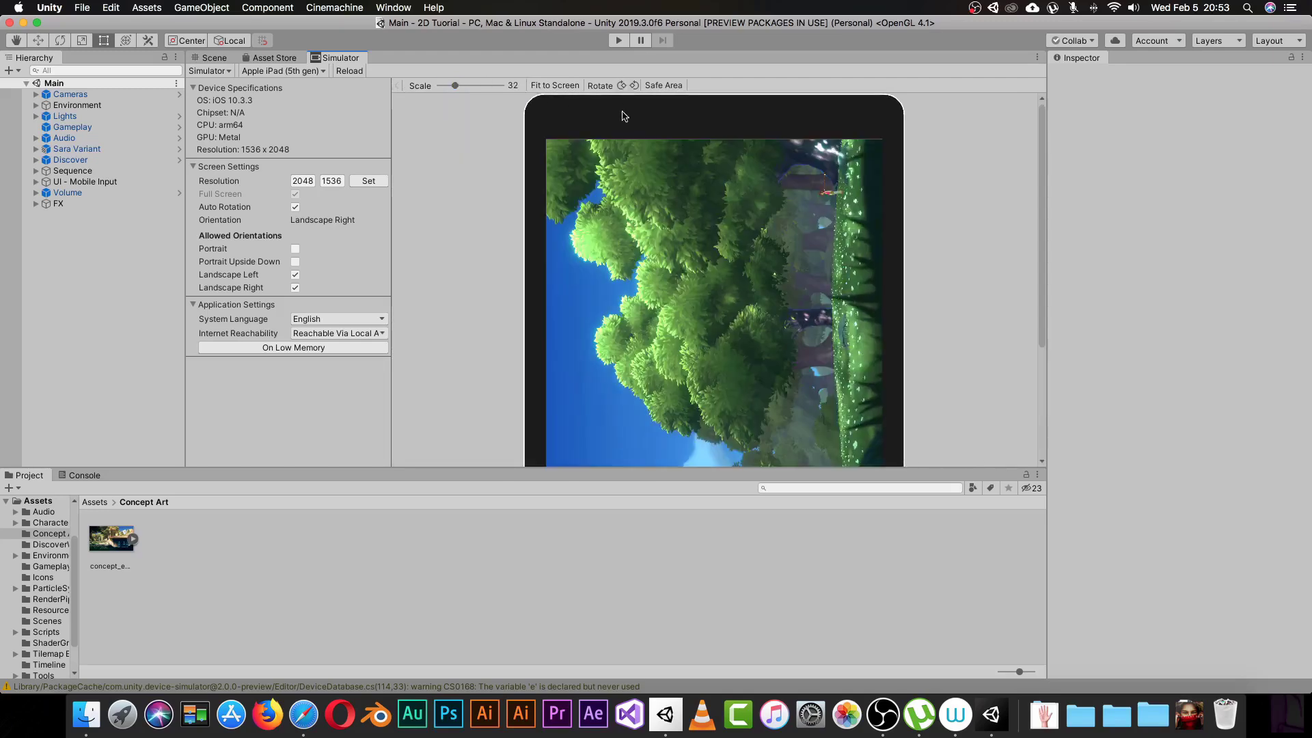
left_click_drag(453, 88, 449, 85)
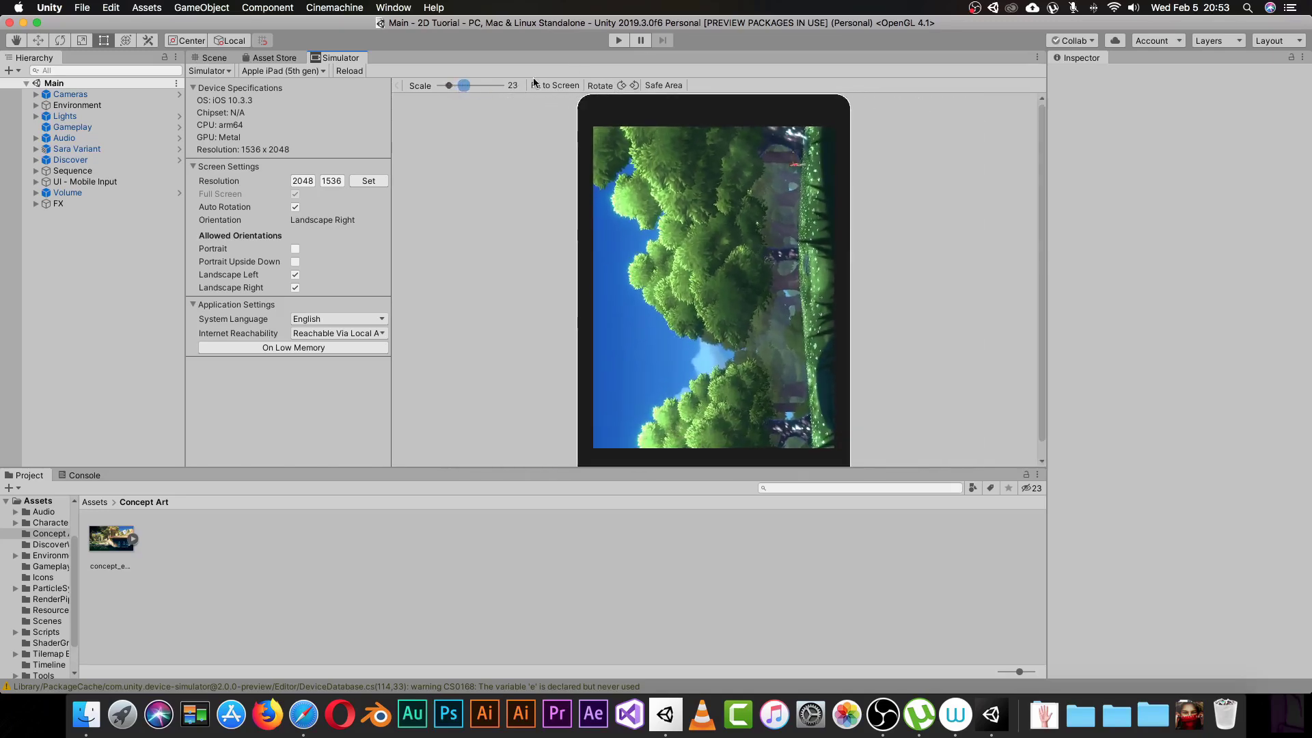
left_click(631, 88)
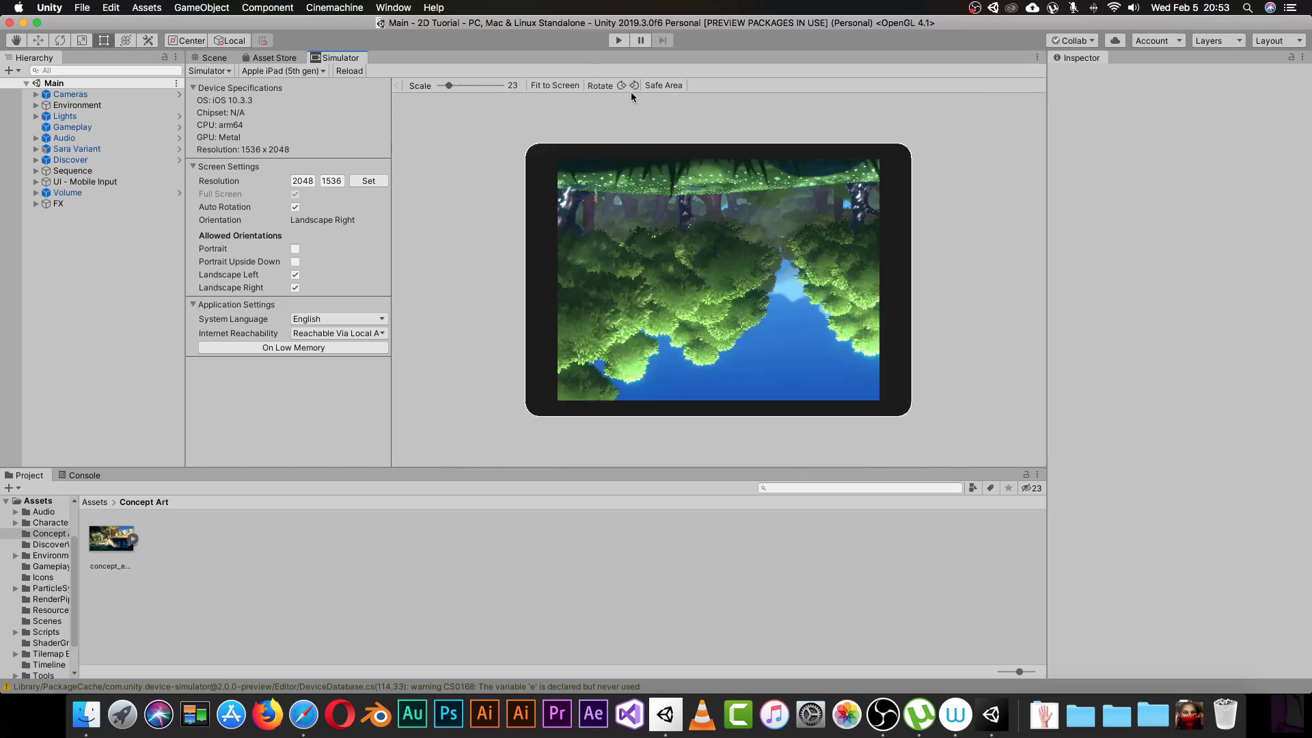
left_click(632, 82)
left_click(633, 84)
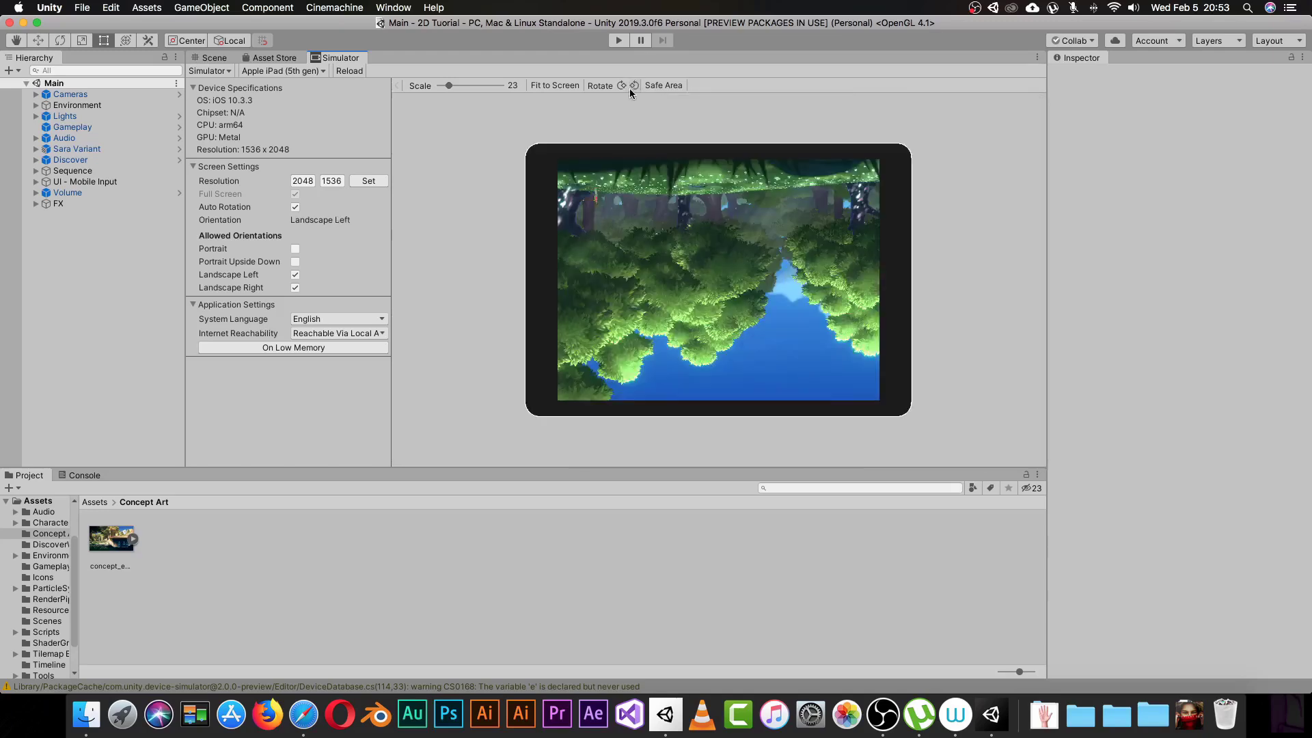
left_click(622, 86)
left_click(622, 85)
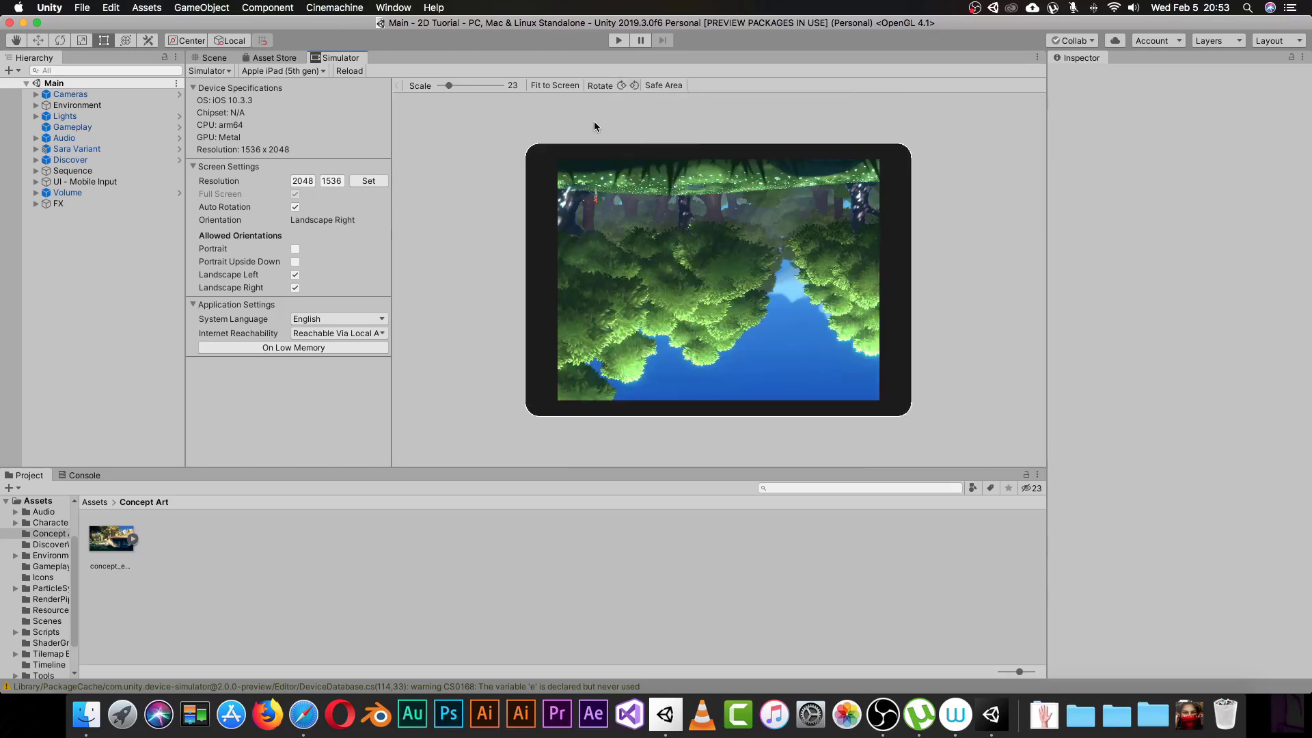
Step: Choose Game from the Game/Simulator mode dropdown, reopening it to pick Game again
left_click(226, 72)
left_click(209, 84)
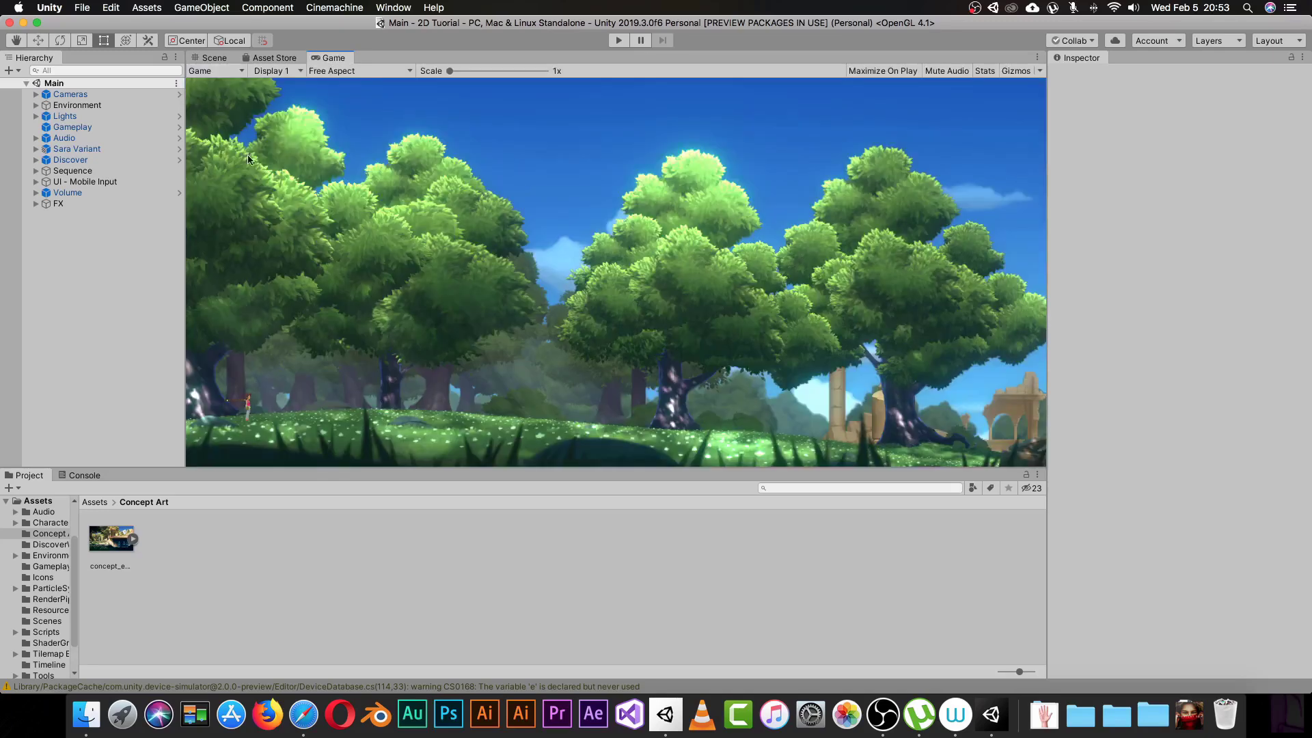
left_click(225, 72)
left_click(222, 85)
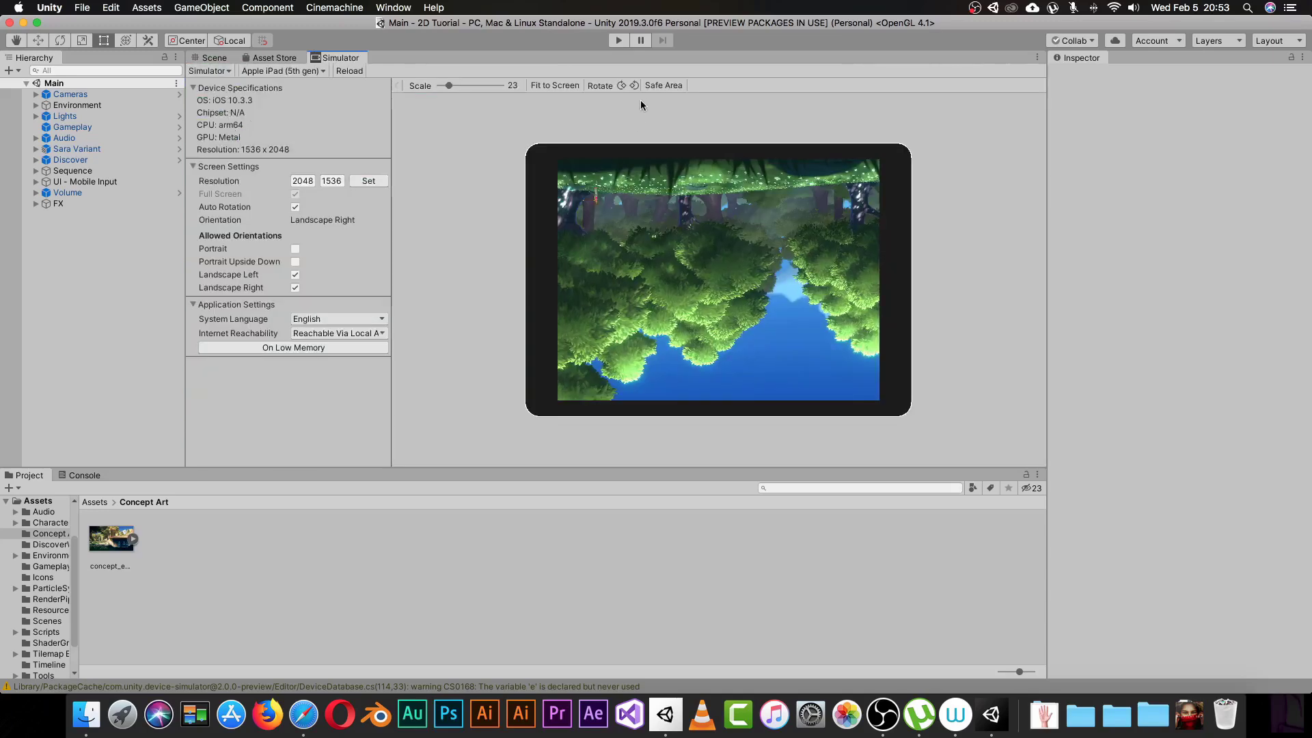
Step: Rotate the iPad to portrait and scroll the device list down to the iPhone entries
left_click(634, 84)
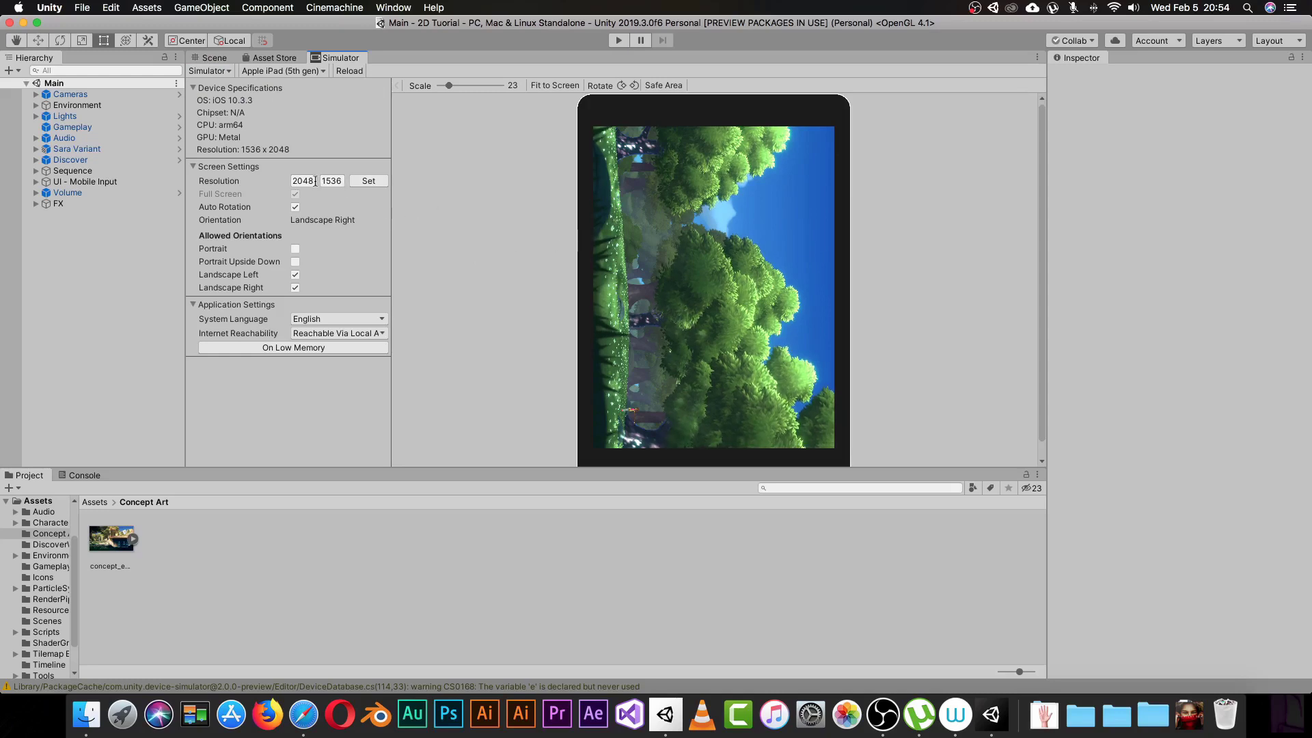
left_click(310, 71)
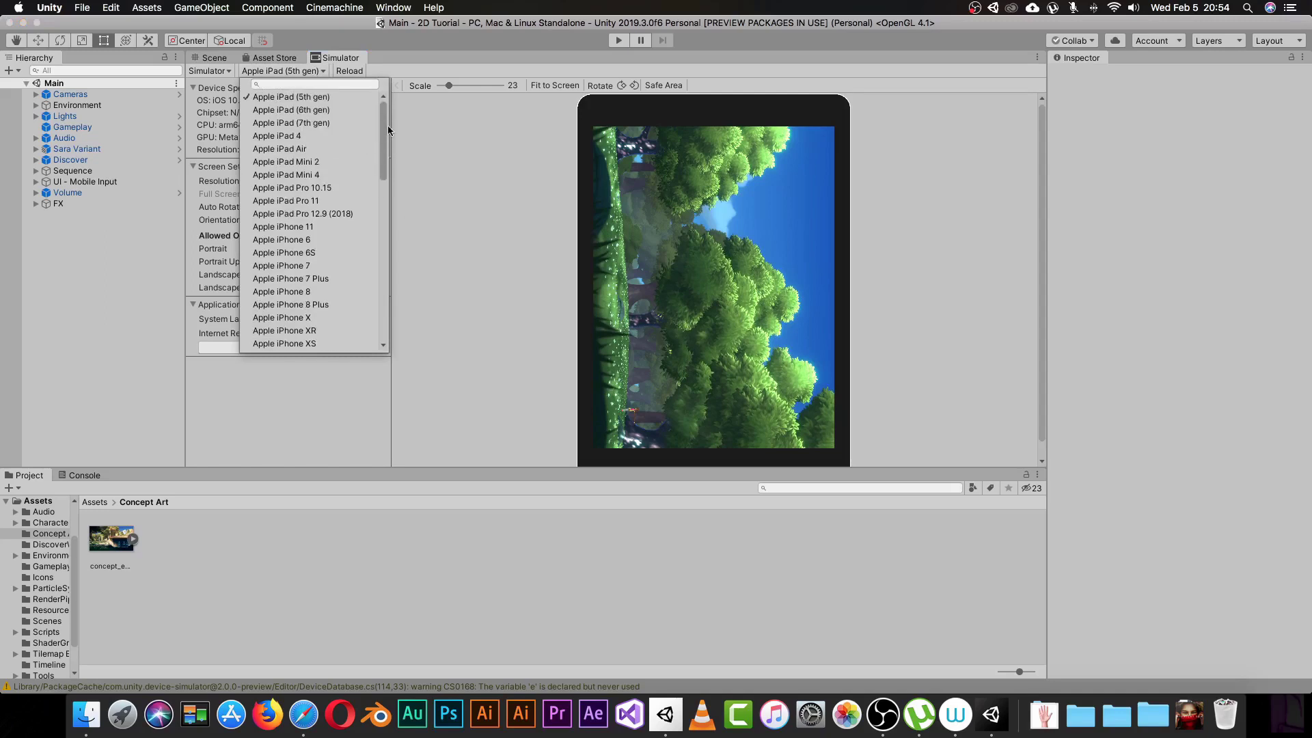
mouse_move(383, 150)
left_mouse_down()
mouse_move(395, 241)
mouse_move(379, 324)
mouse_move(376, 172)
left_mouse_up()
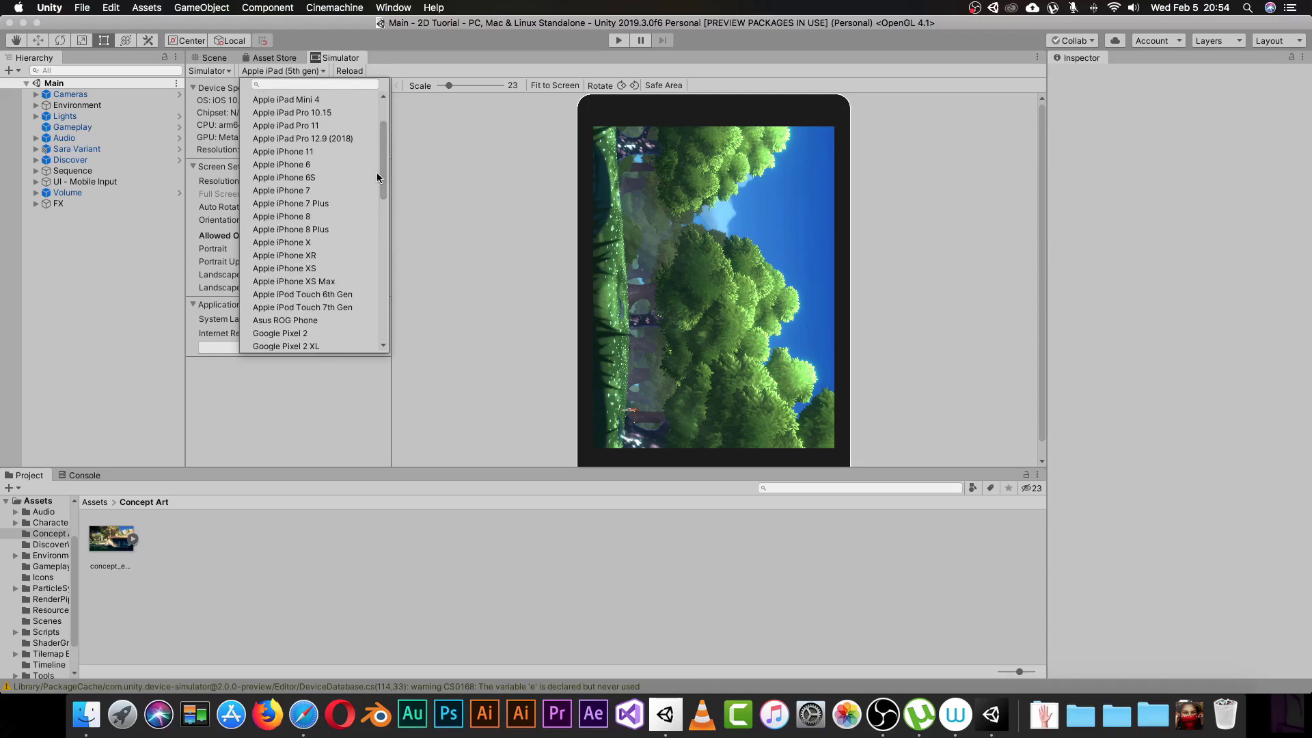
Step: Select Apple iPhone XS Max, set the preview scale to 19, and rotate it to landscape
left_click(336, 284)
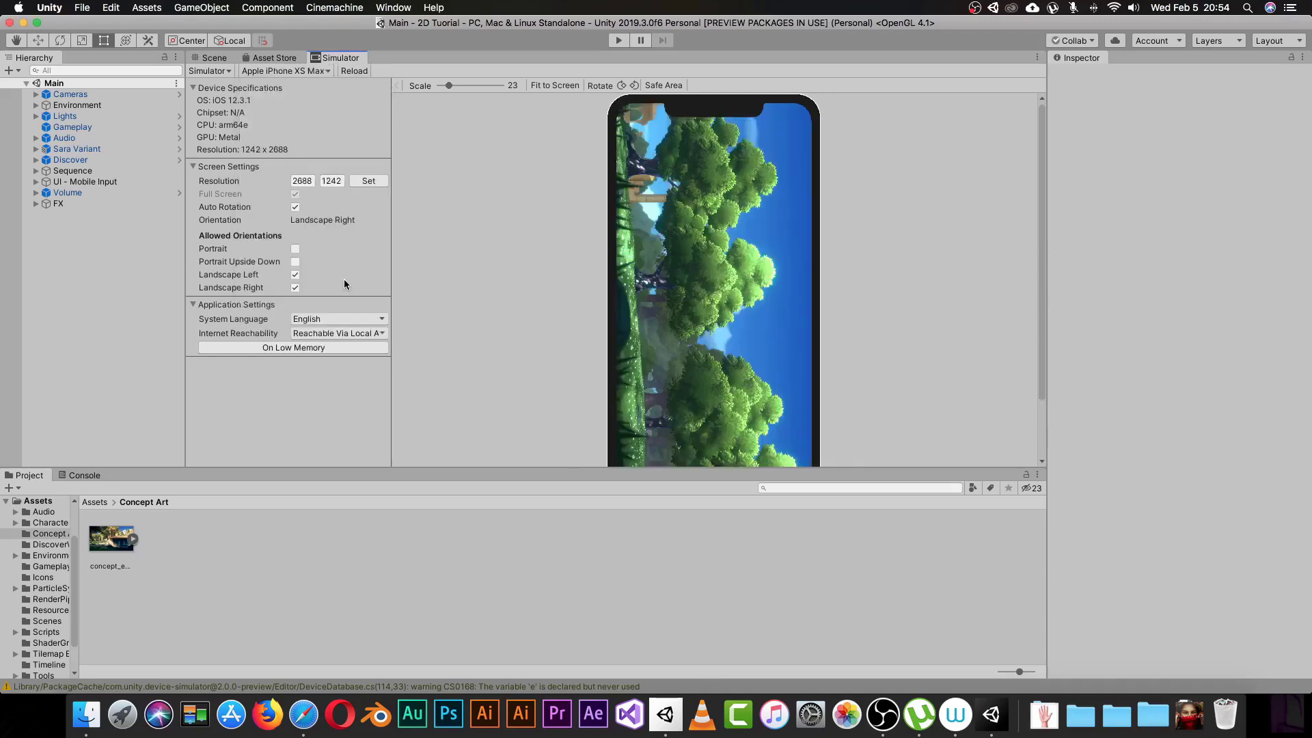
left_click(635, 85)
left_click(621, 85)
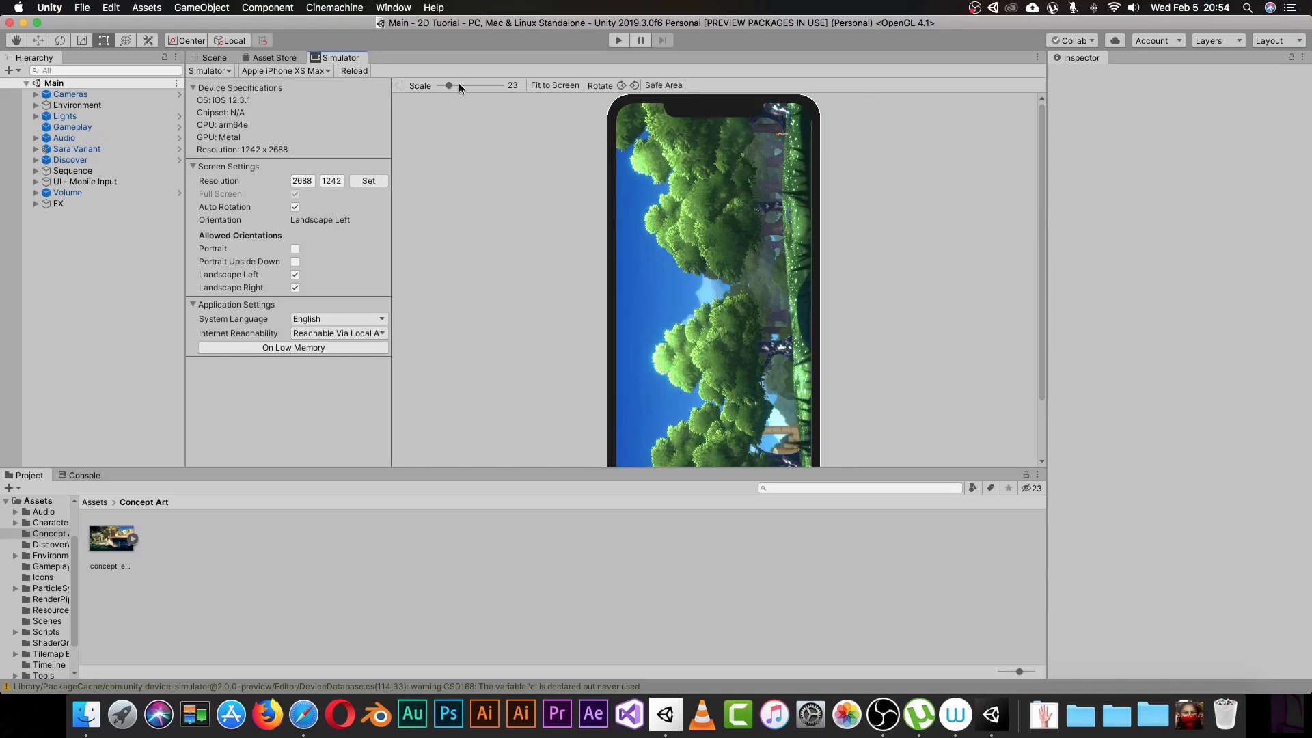
left_click_drag(448, 86, 446, 89)
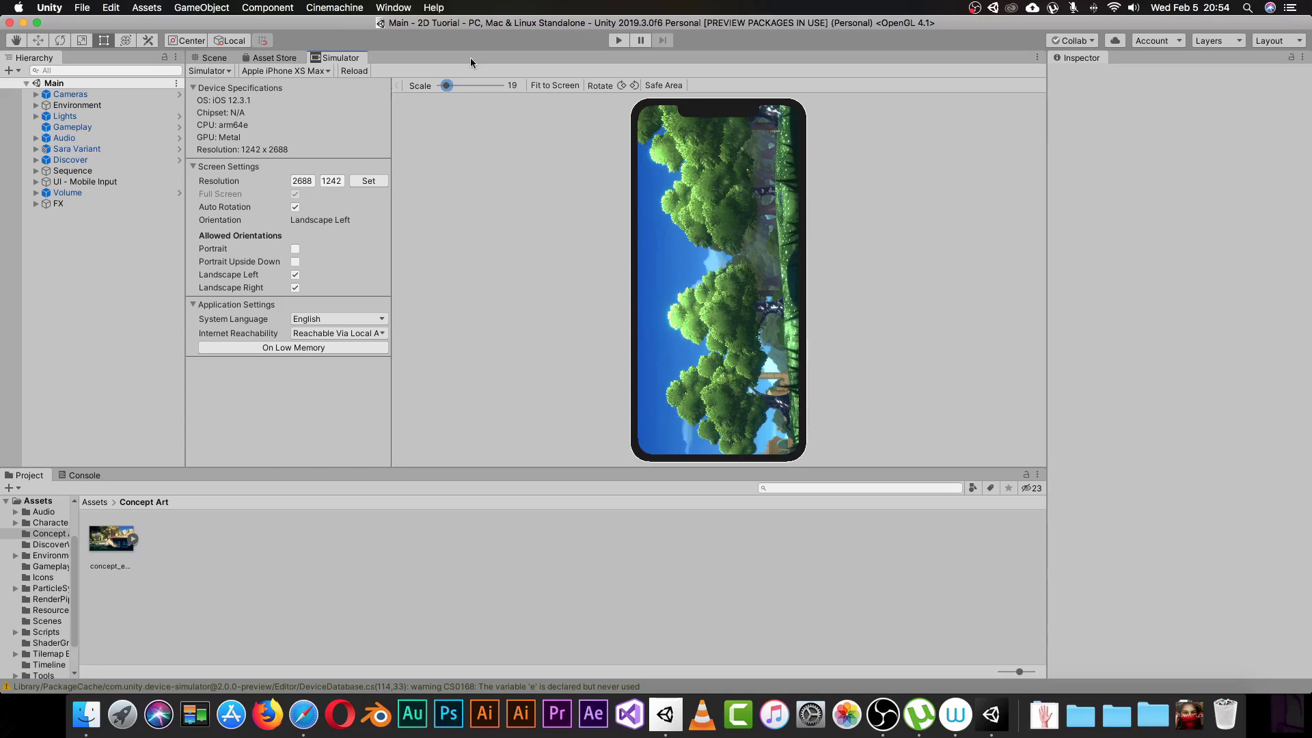
left_click(622, 86)
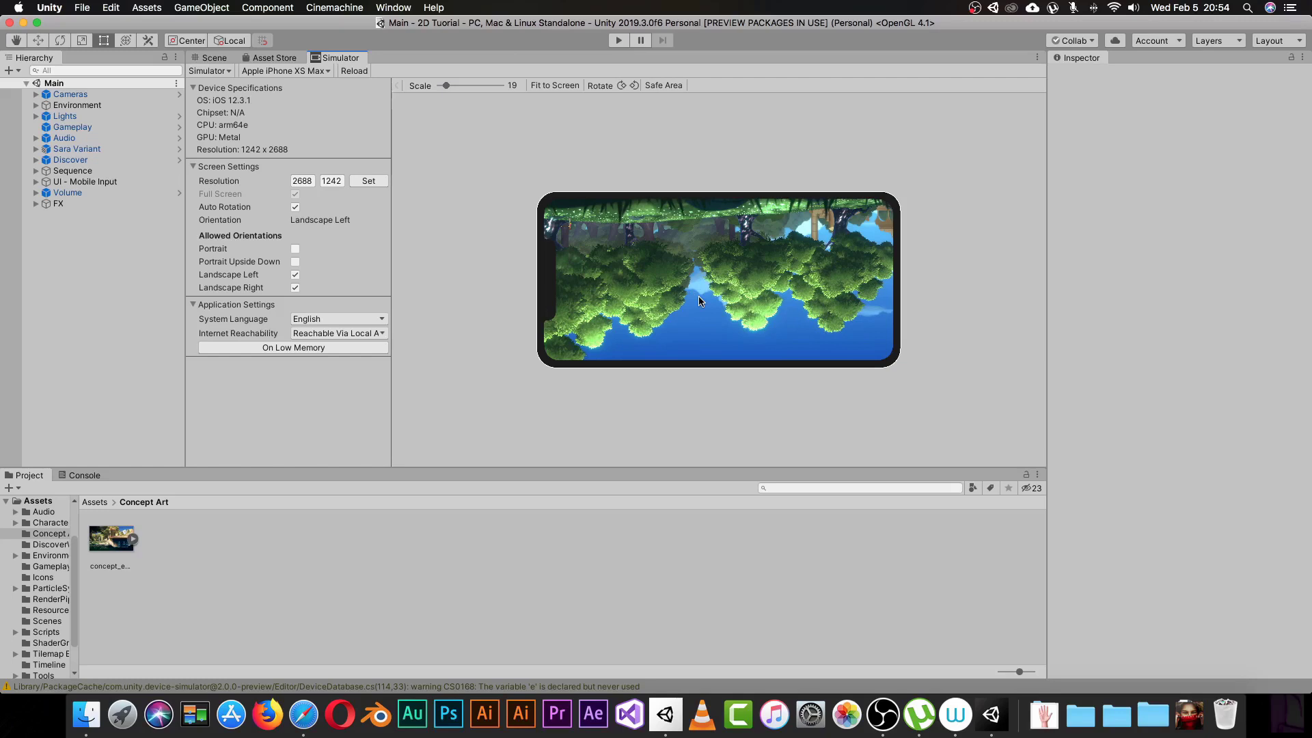
Step: Turn Auto Rotation off and set the Orientation to Portrait
left_click(296, 206)
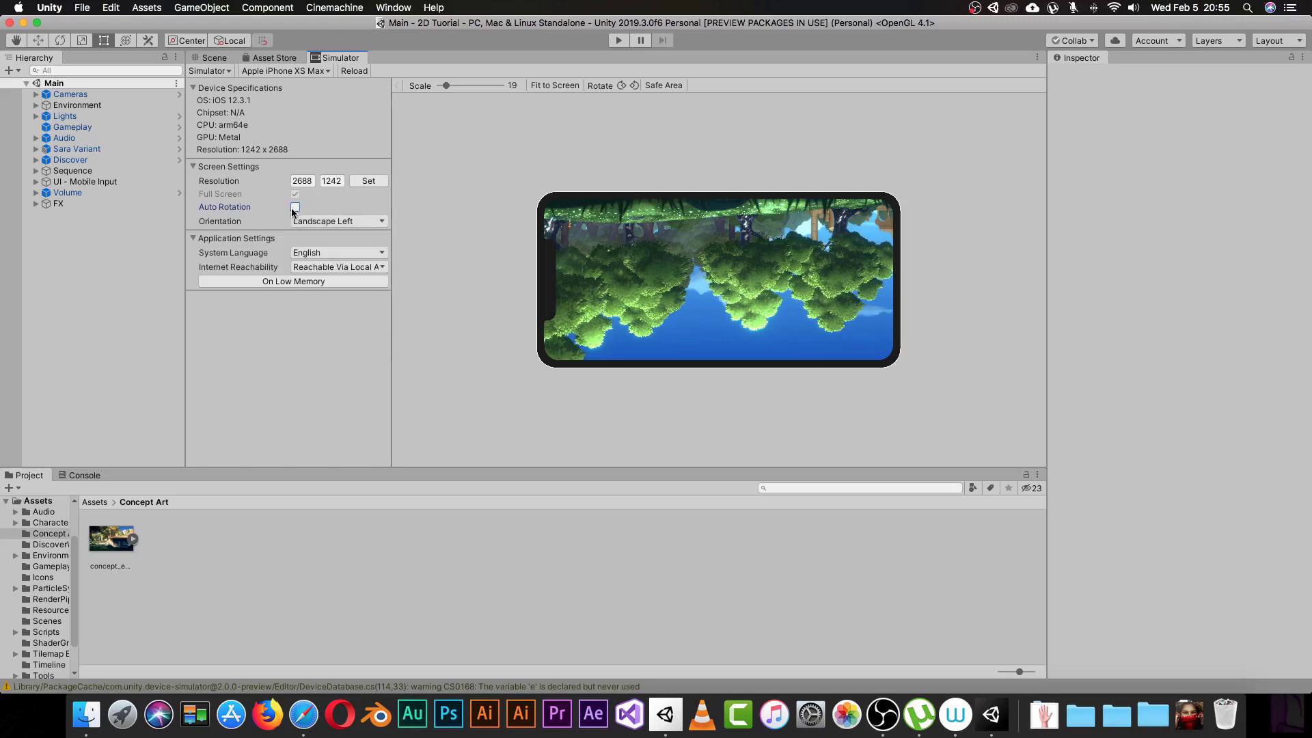
left_click(295, 206)
left_click(295, 207)
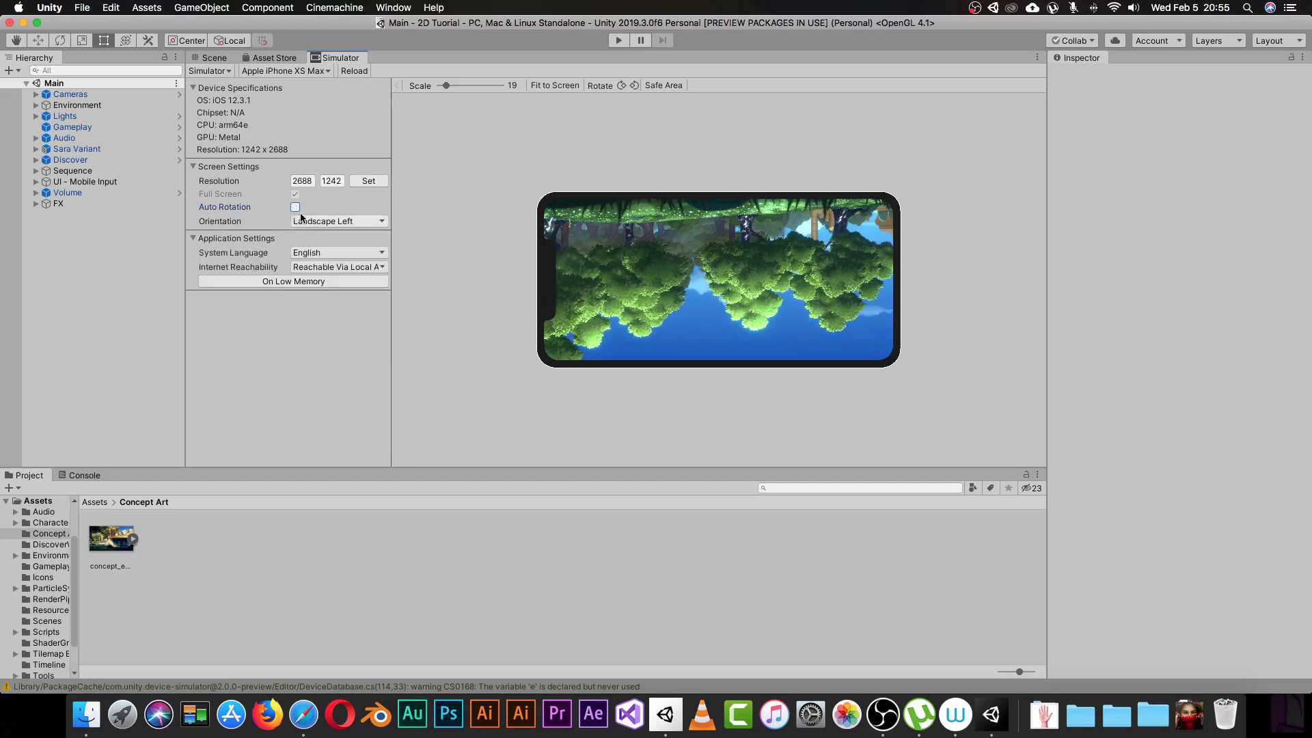
left_click(301, 219)
left_click(319, 241)
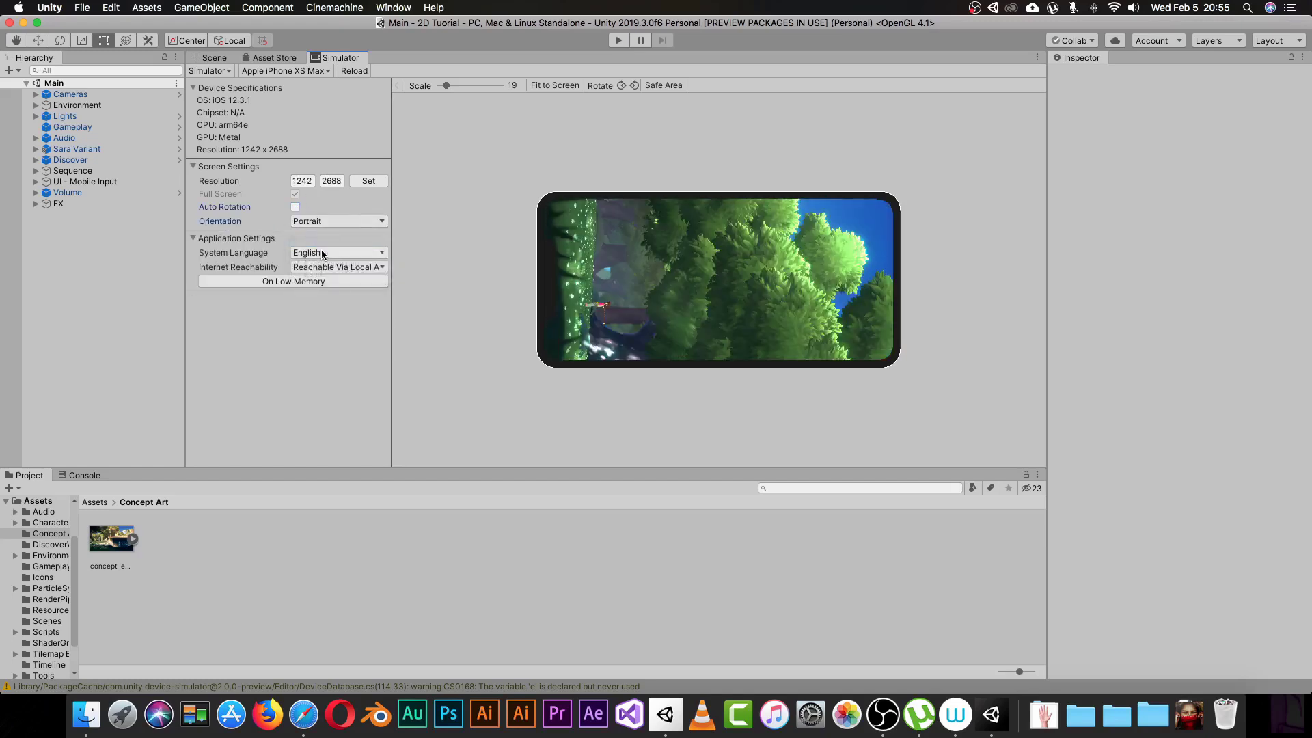
Step: Set the Orientation to Landscape Left and rotate the device to landscape
left_click(633, 85)
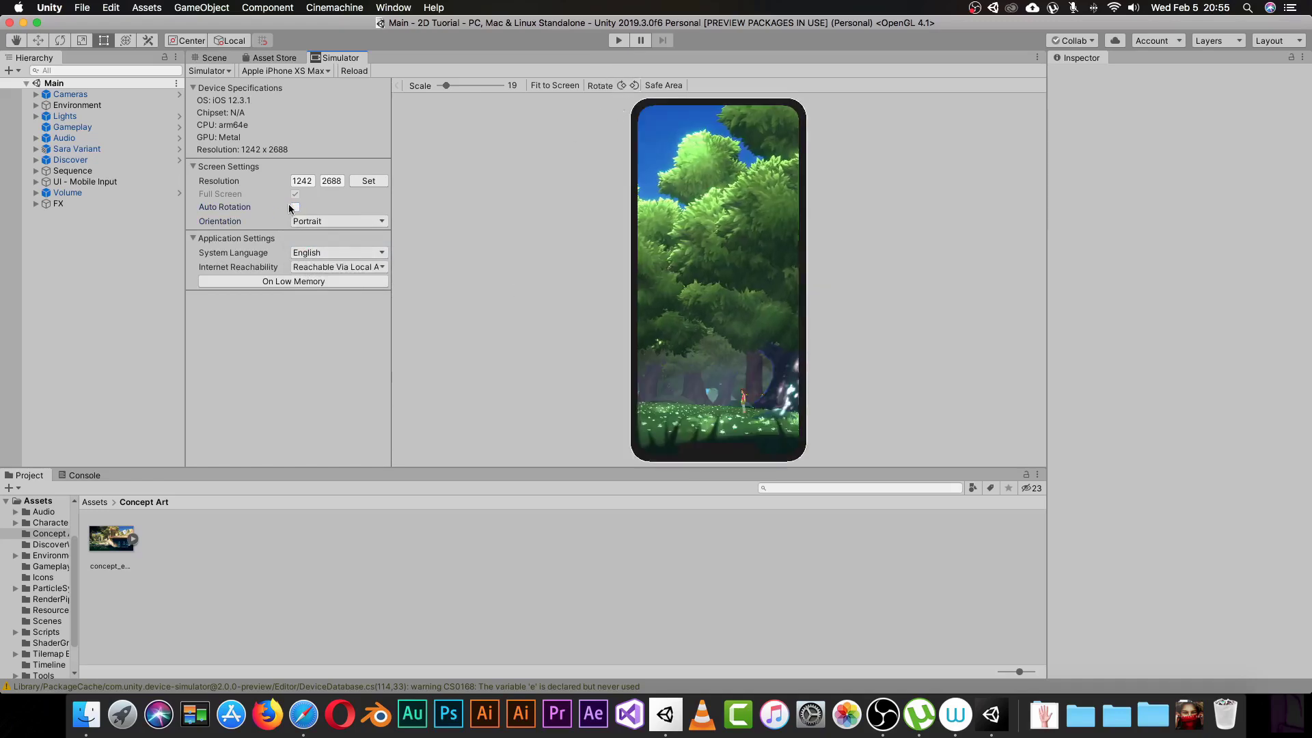
left_click(316, 220)
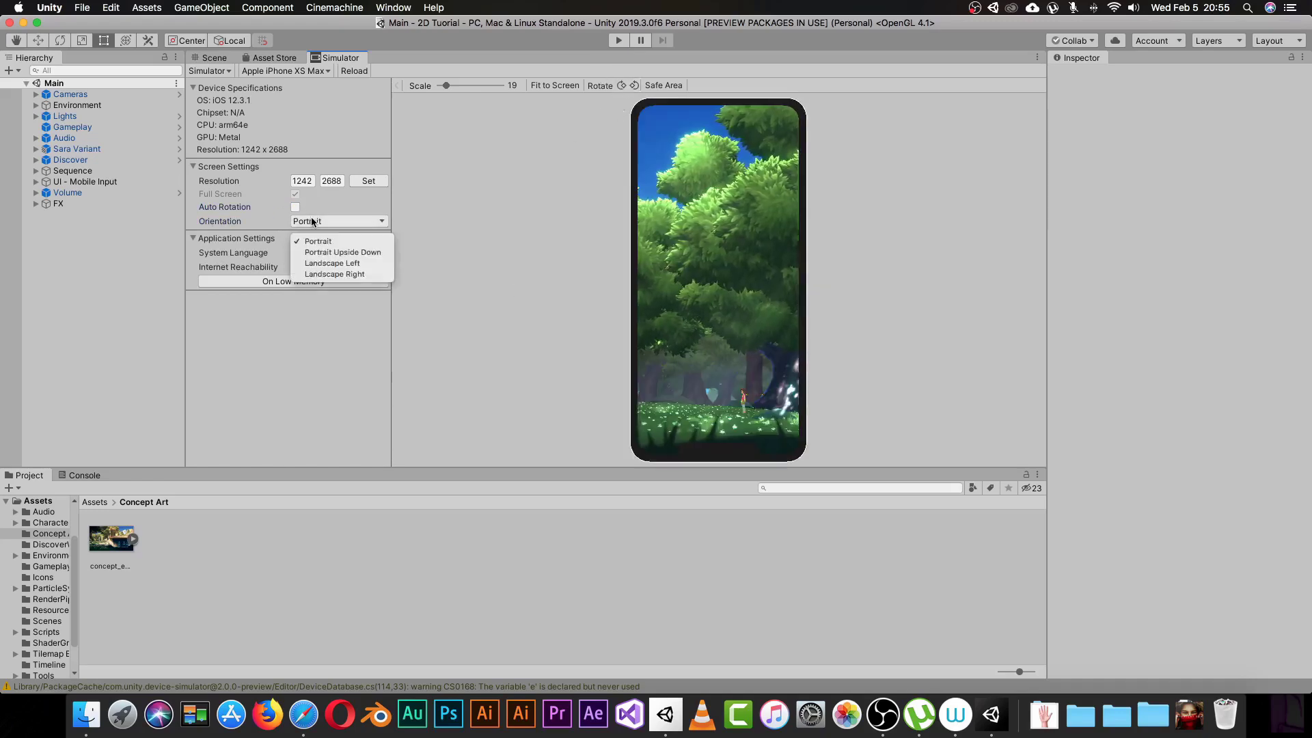
left_click(332, 263)
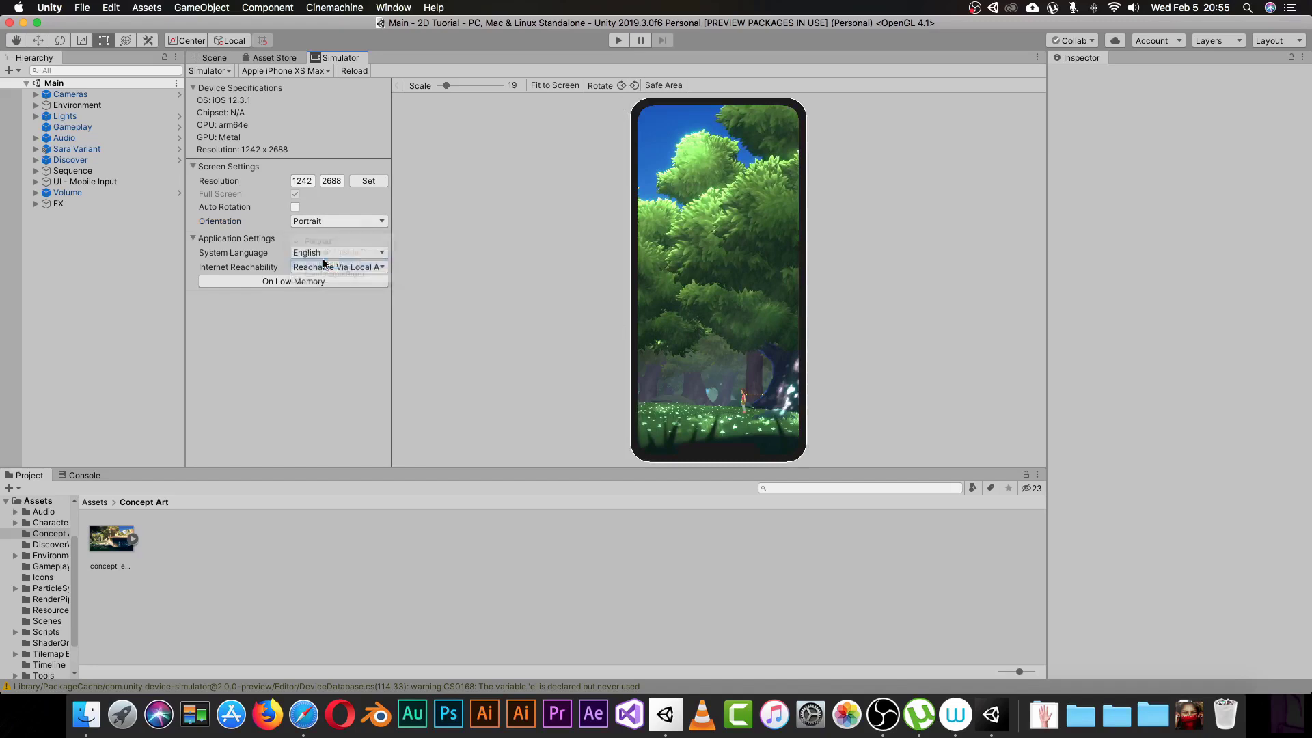
left_click(633, 85)
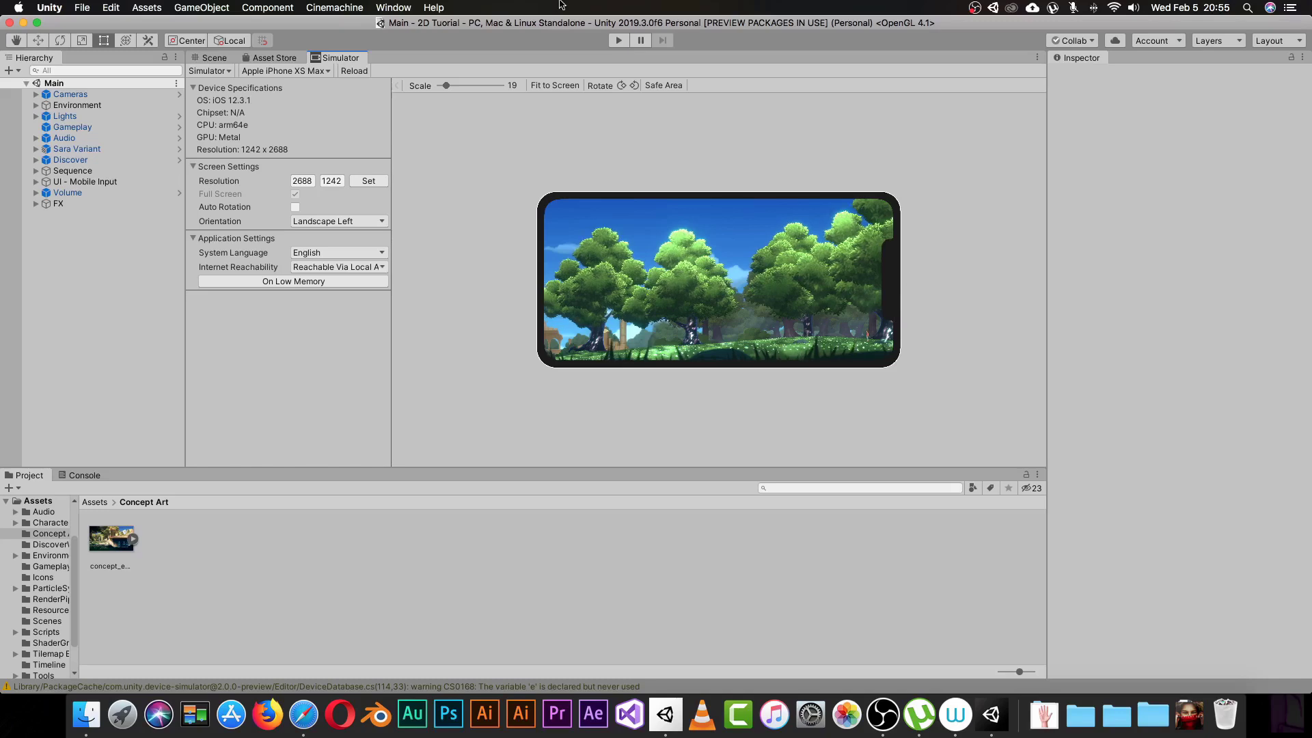
Step: Rotate the iPhone and set its Orientation to Landscape Right
left_click(634, 85)
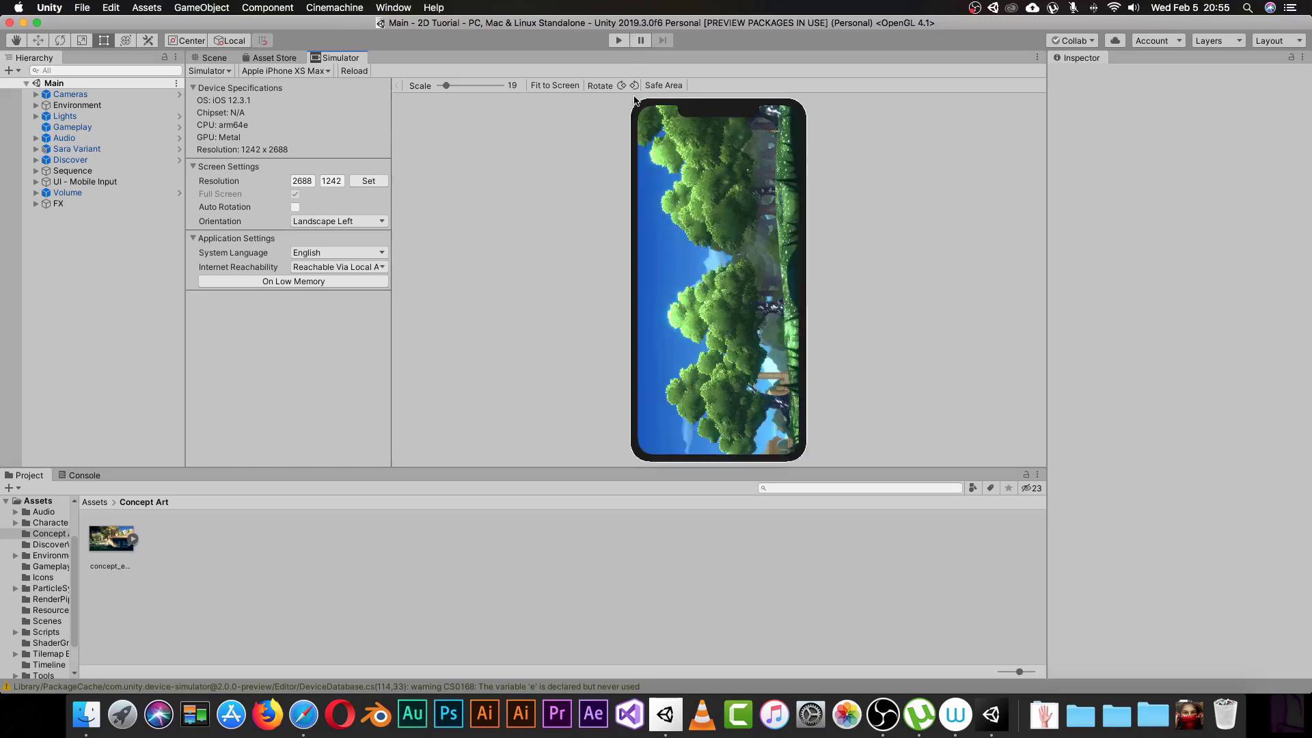
left_click(621, 85)
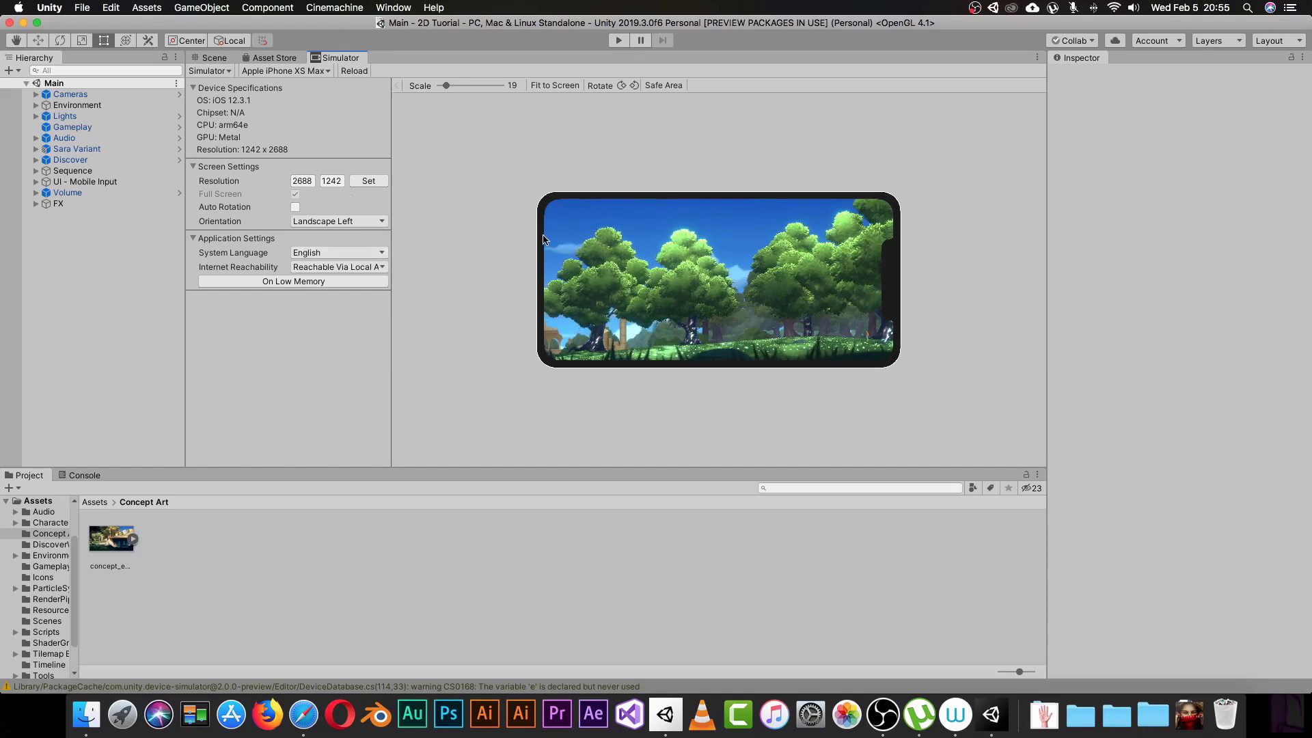
left_click(359, 222)
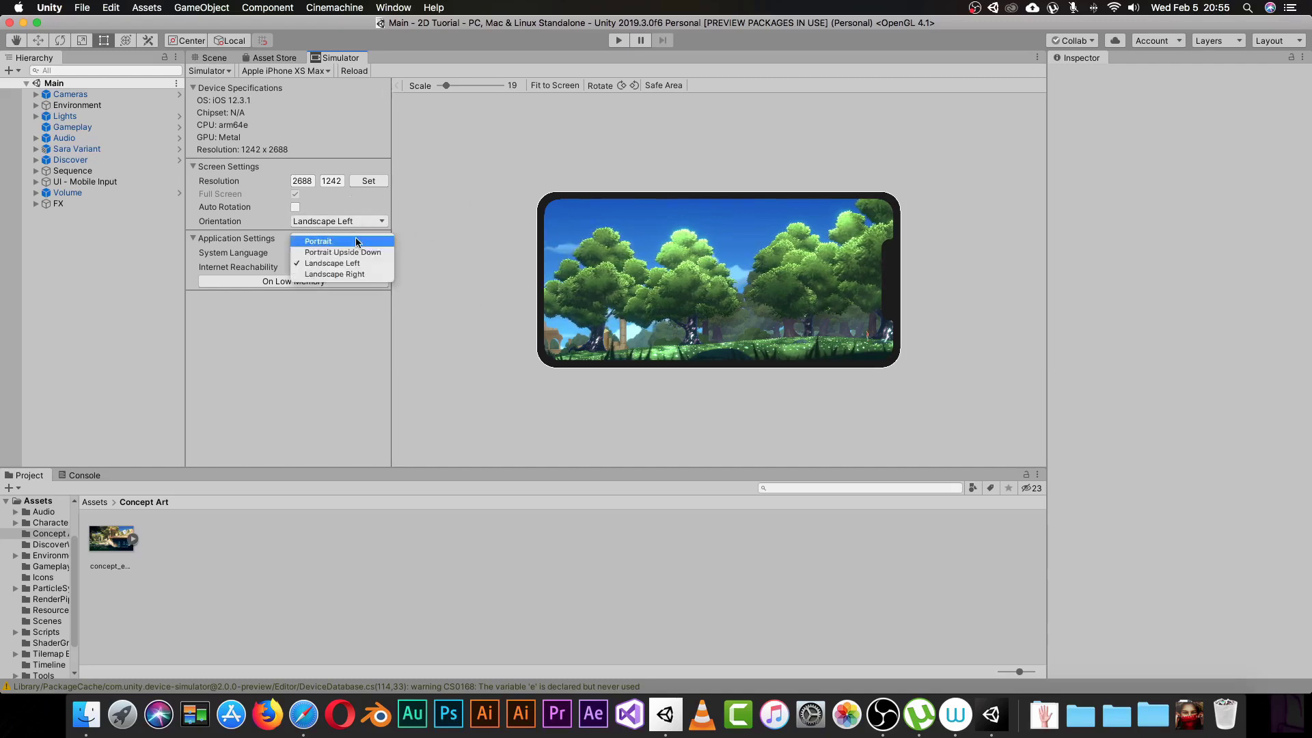
left_click(339, 273)
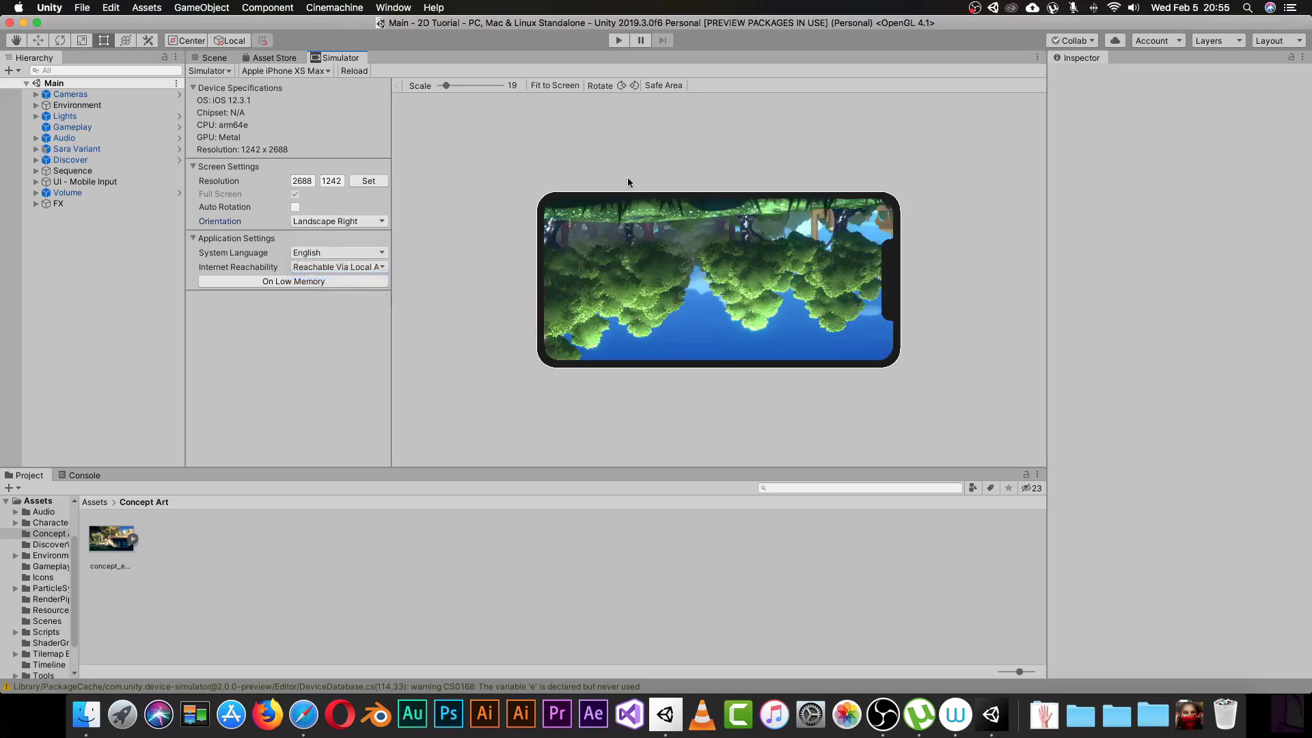
left_click(633, 86)
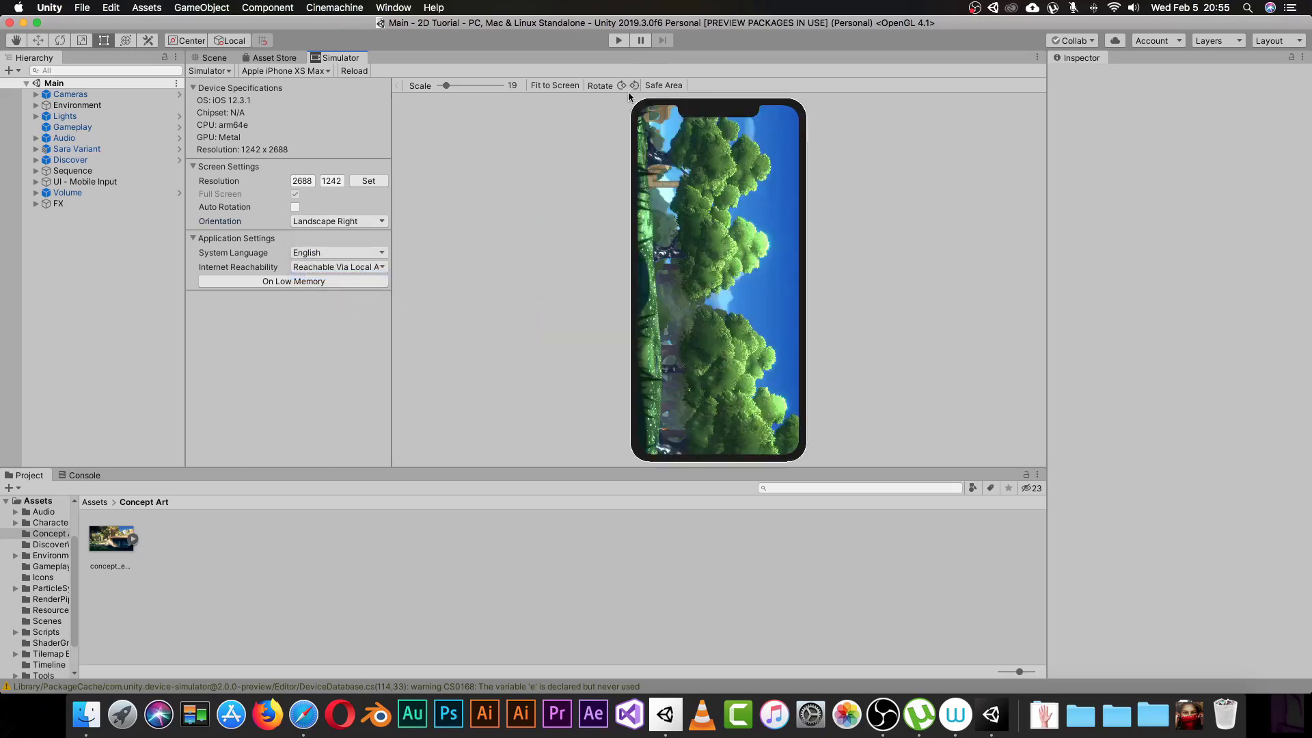
left_click(633, 86)
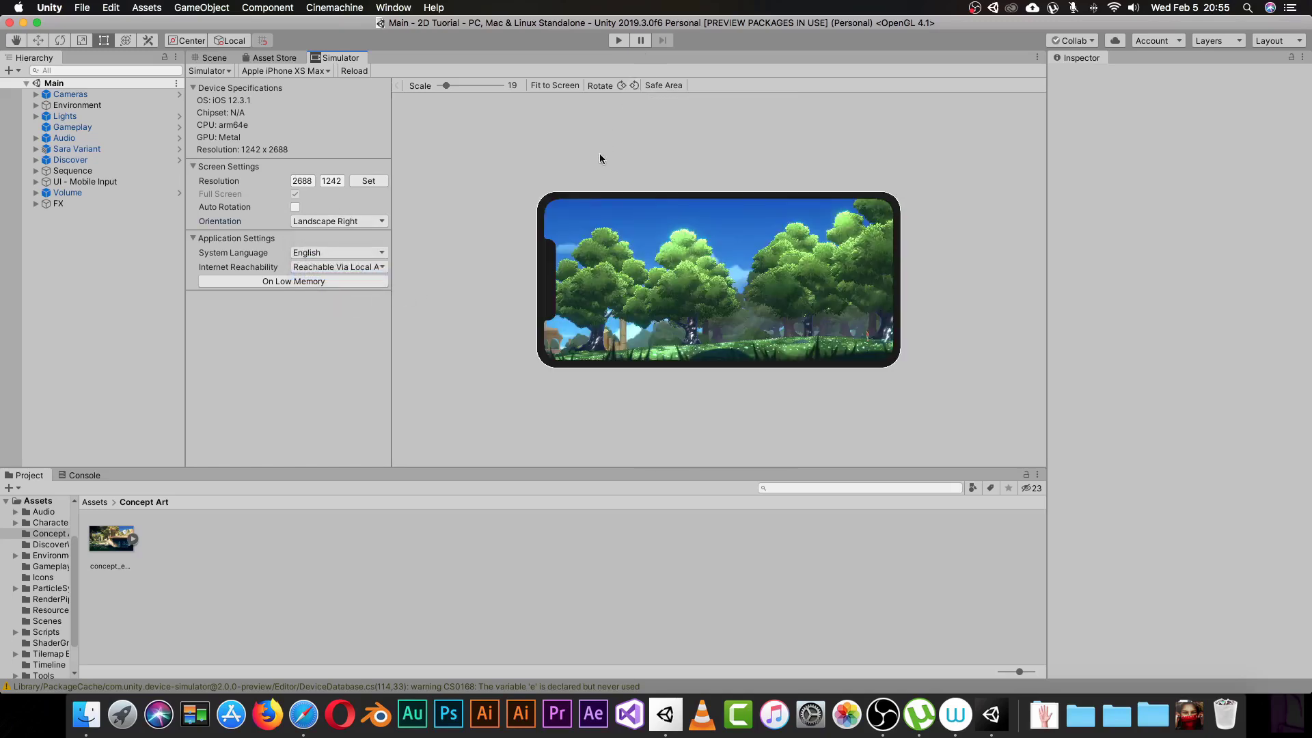
Step: Switch the Orientation to Landscape Left, then back to Landscape Right
left_click(345, 227)
left_click(350, 223)
left_click(345, 220)
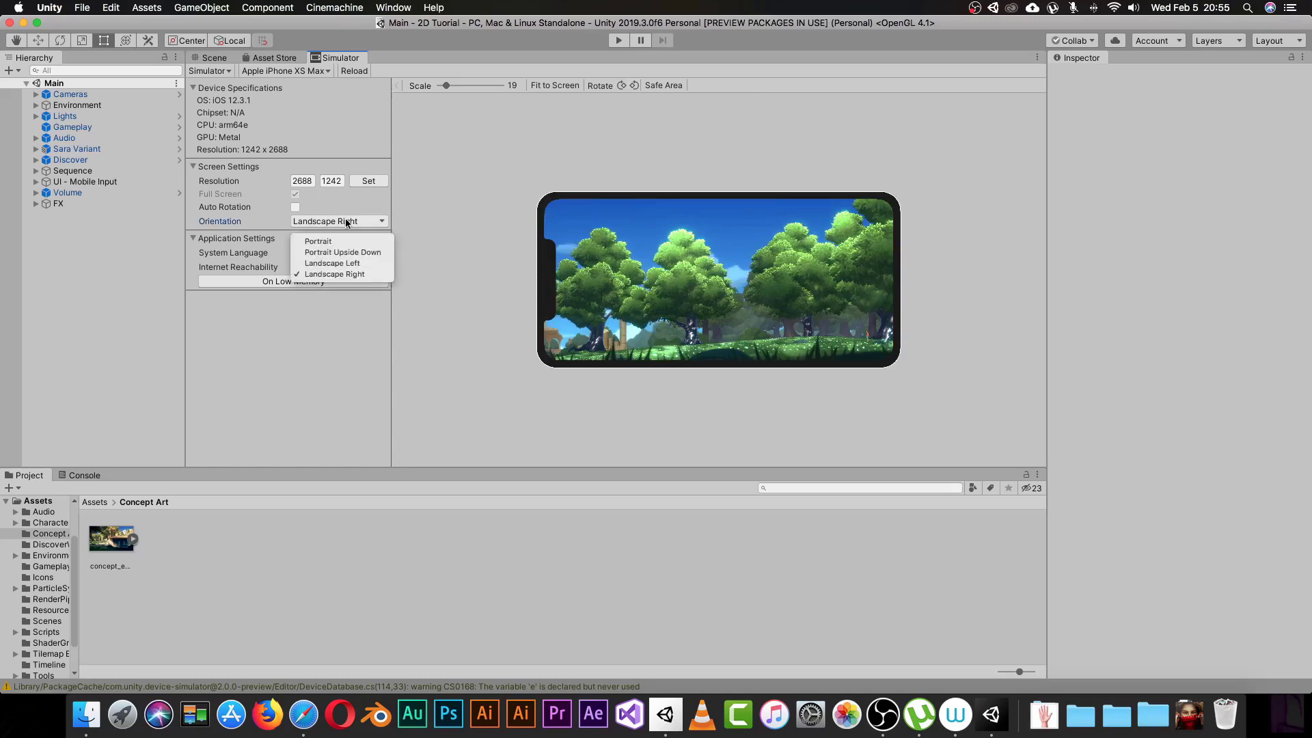
left_click(335, 262)
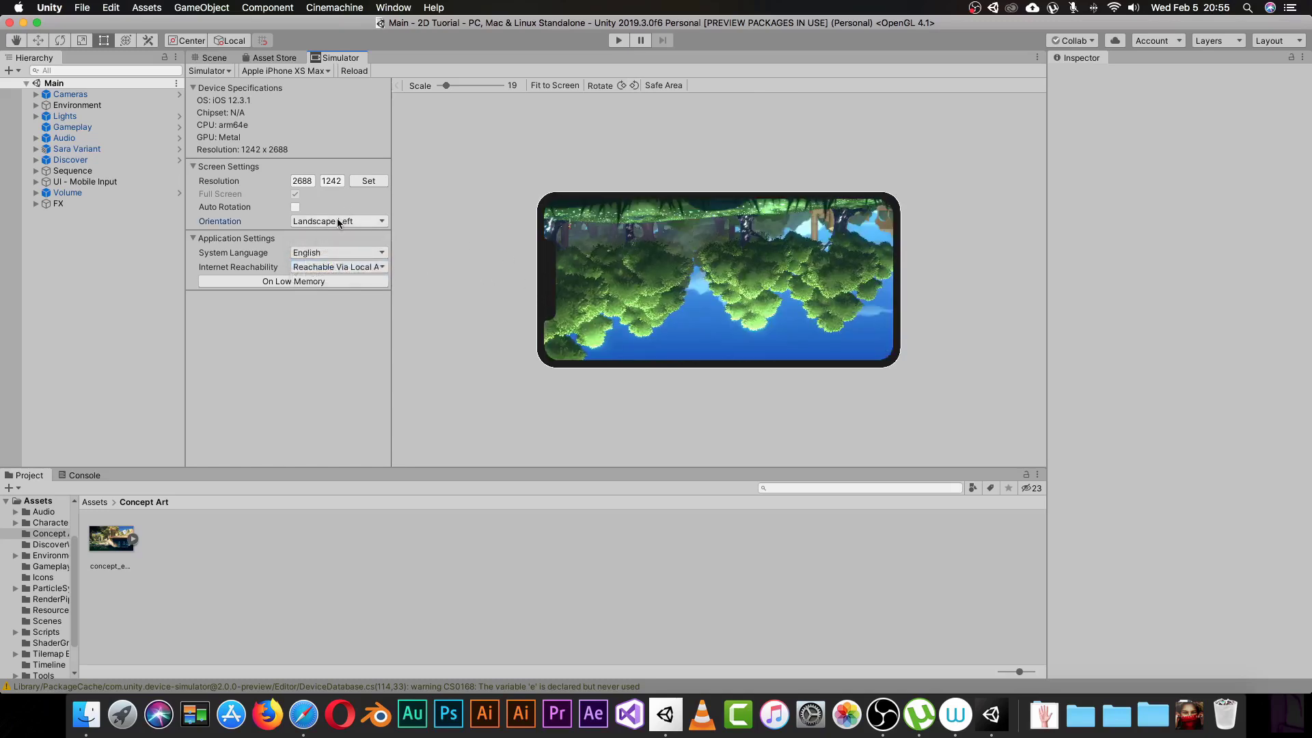
left_click(337, 221)
left_click(336, 263)
left_click(354, 220)
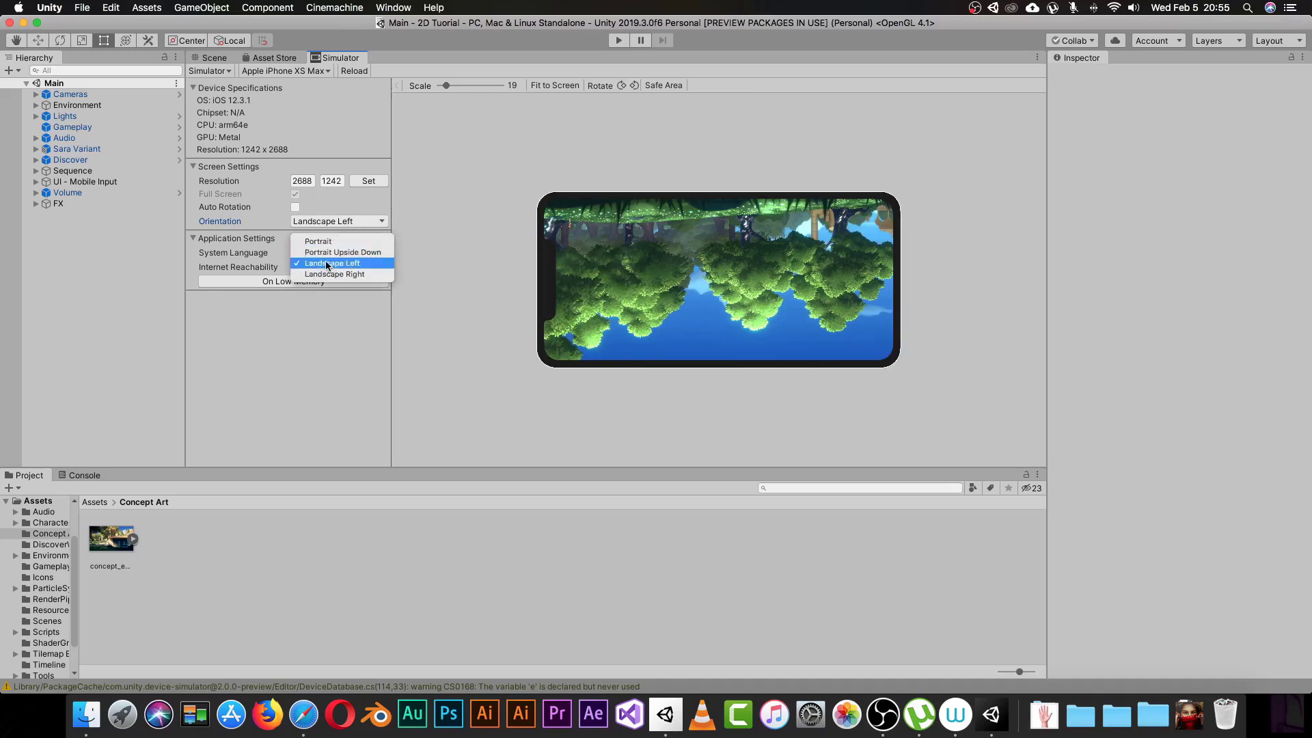
left_click(335, 274)
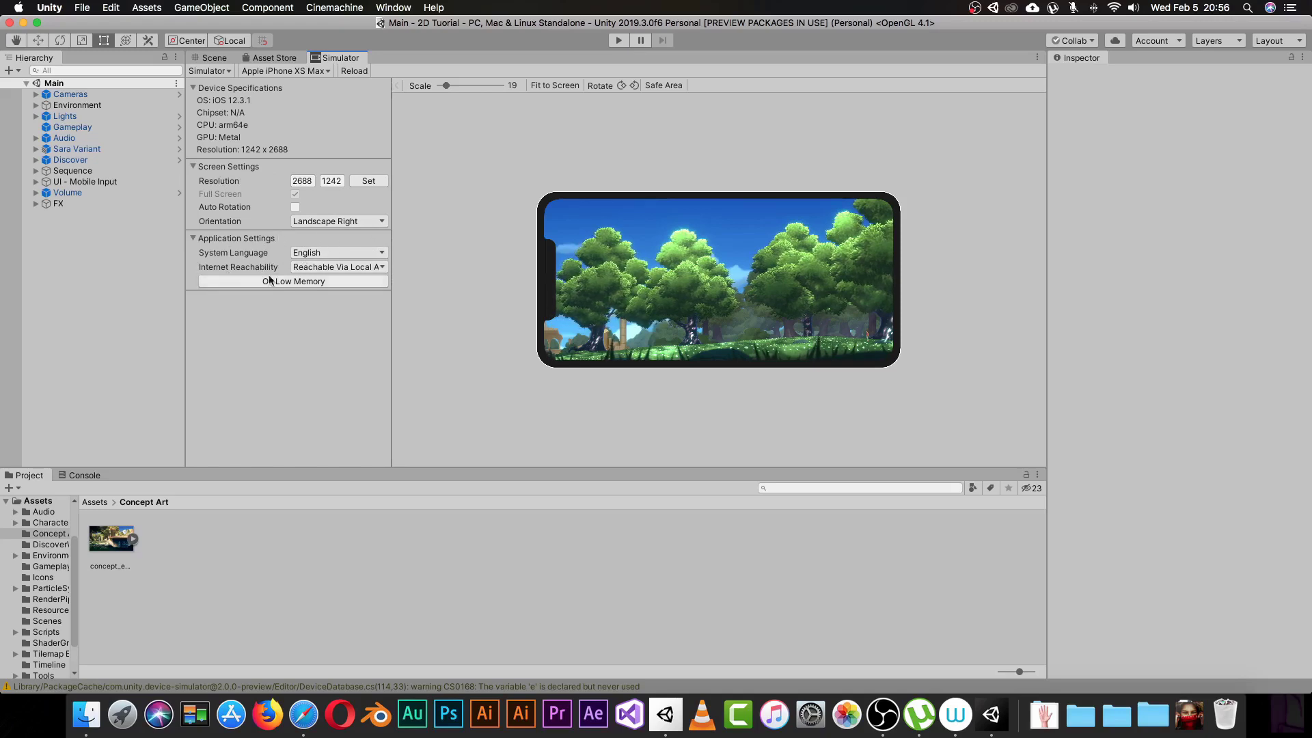
Step: Keep Simulator mode, reload the device settings to restore auto rotation, and show the Safe Area
left_click(210, 71)
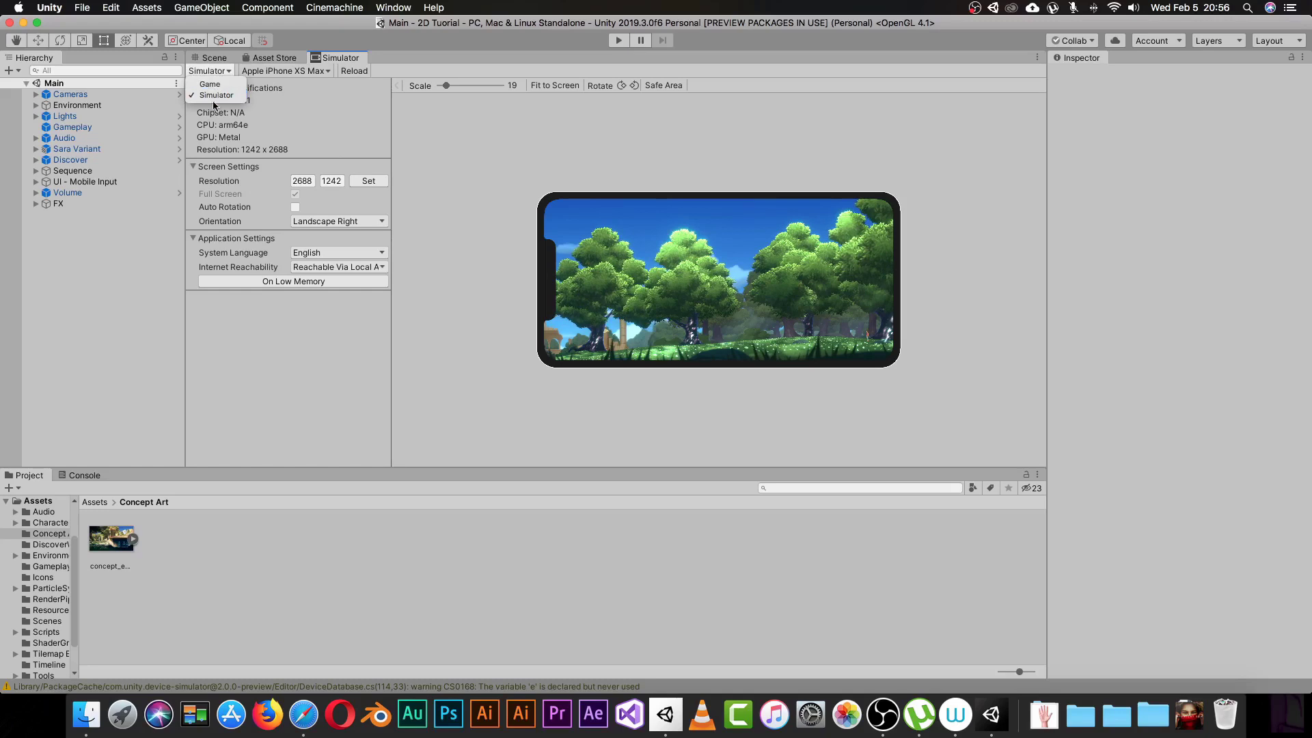
left_click(216, 95)
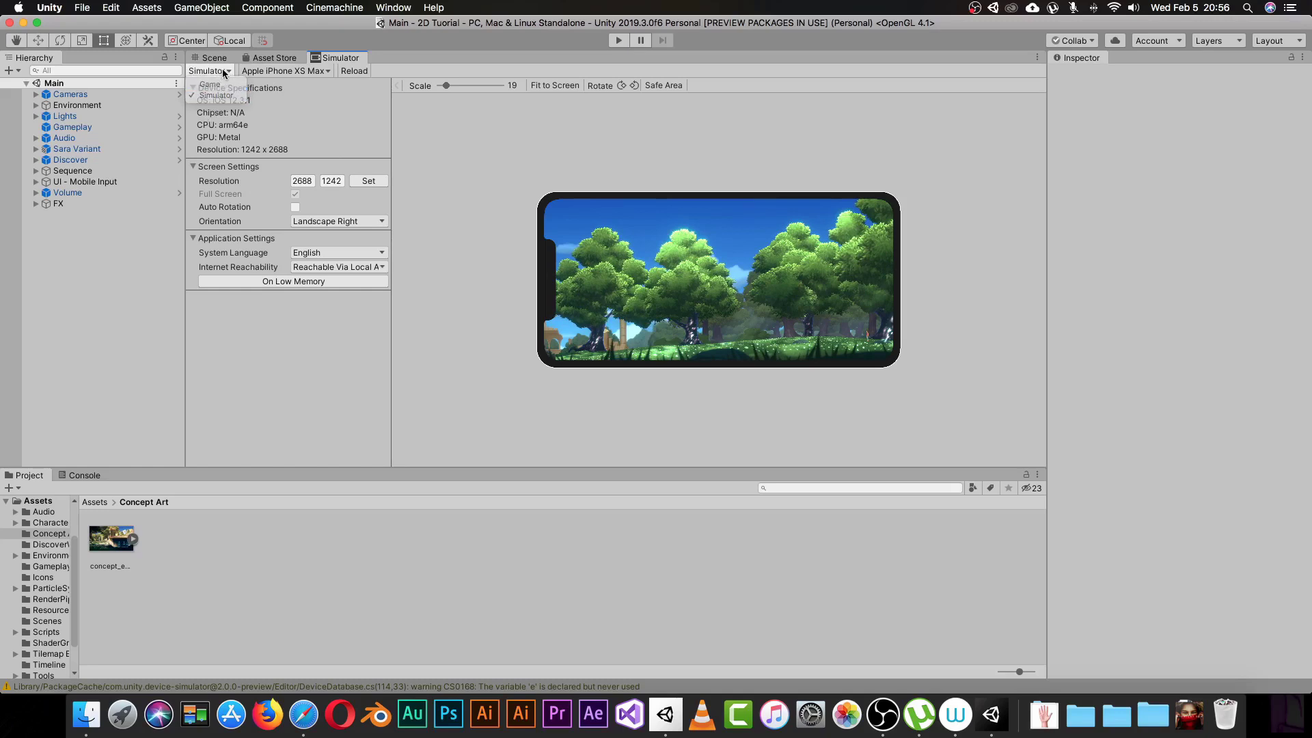
left_click(348, 71)
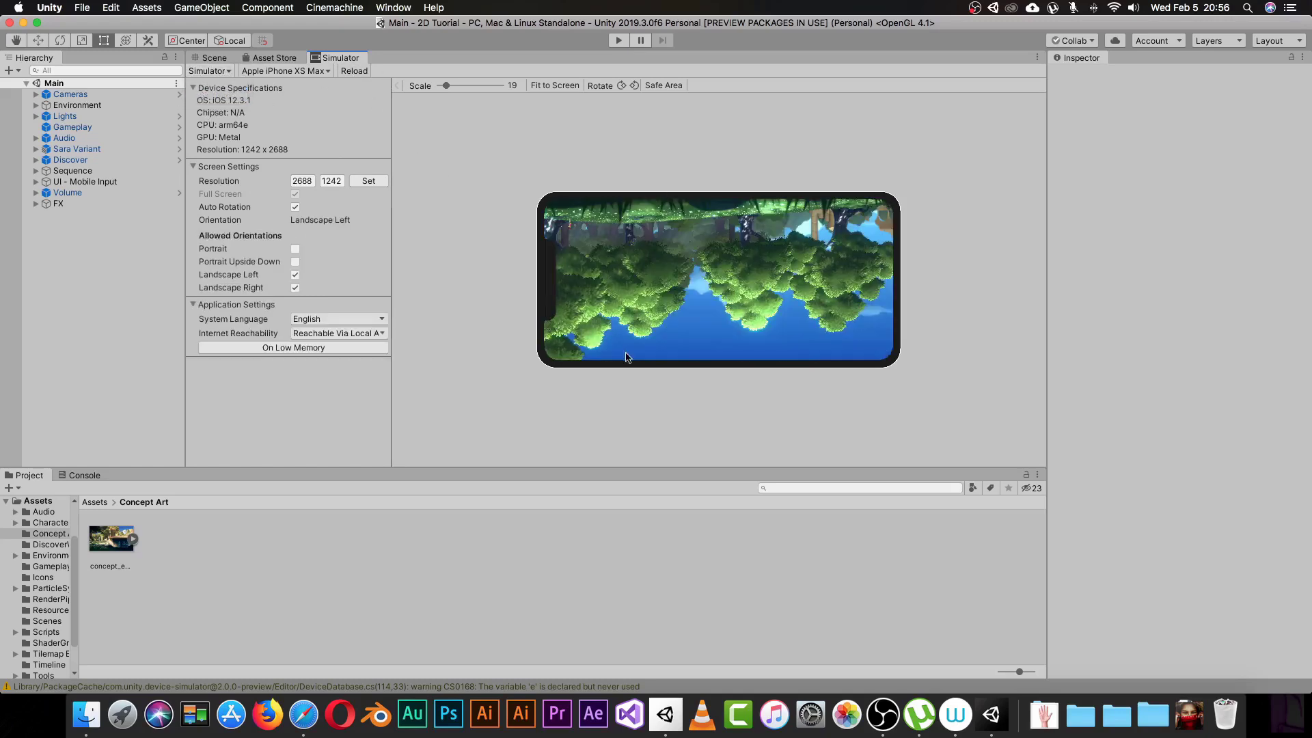
left_click(668, 84)
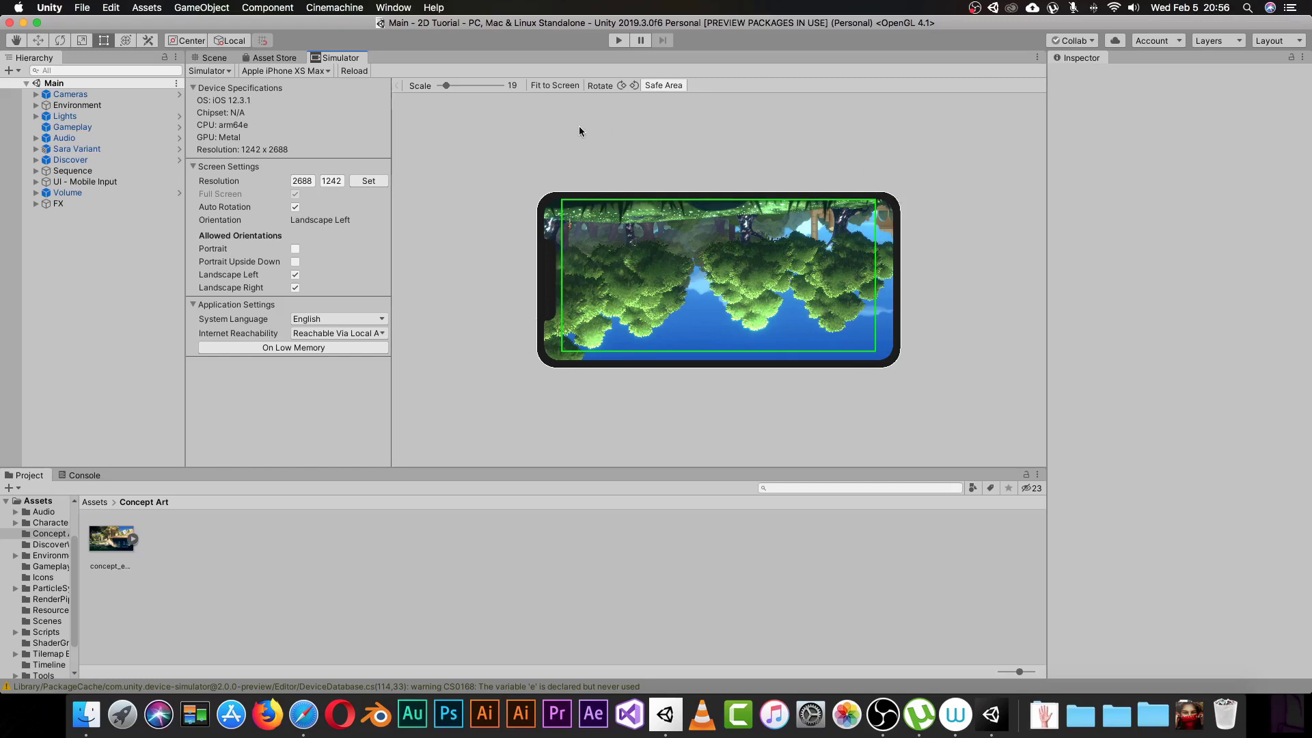
Step: Fit the iPhone preview to the screen, then shrink it to scale 29
left_click(552, 85)
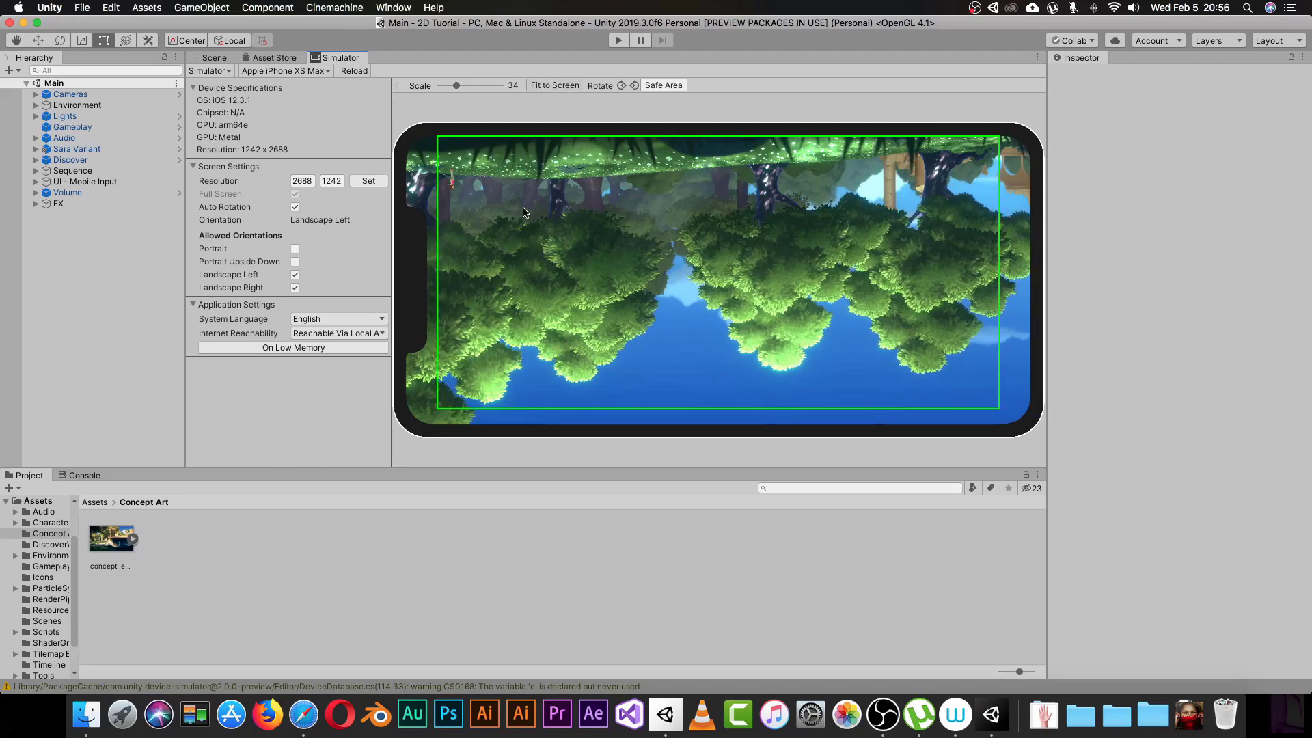
left_click_drag(457, 85, 453, 86)
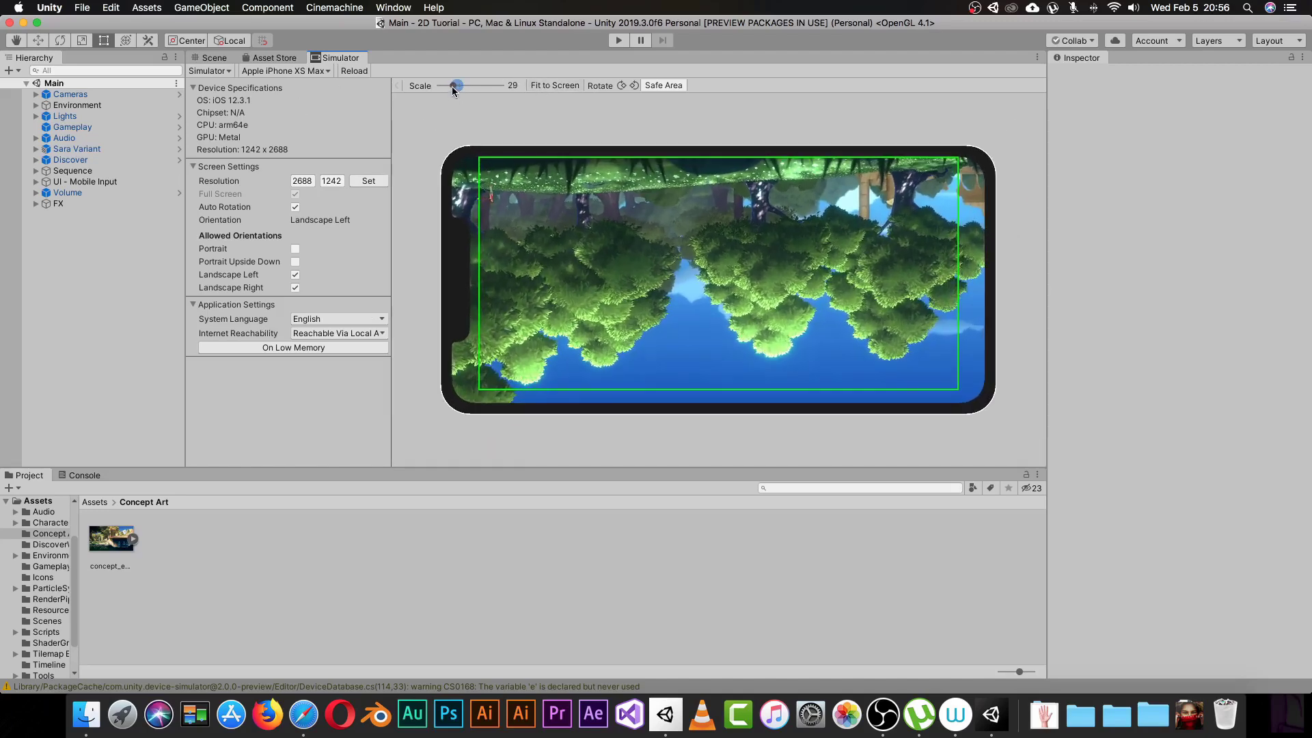